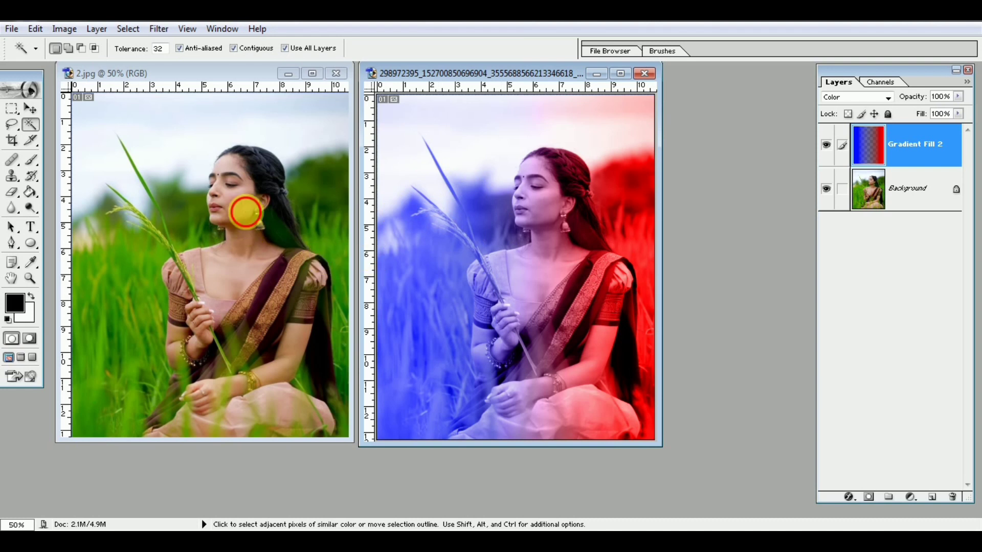
Bring the original 2.jpg window to the front and close it
{"action": "left_click", "coordinate": [240, 207]}
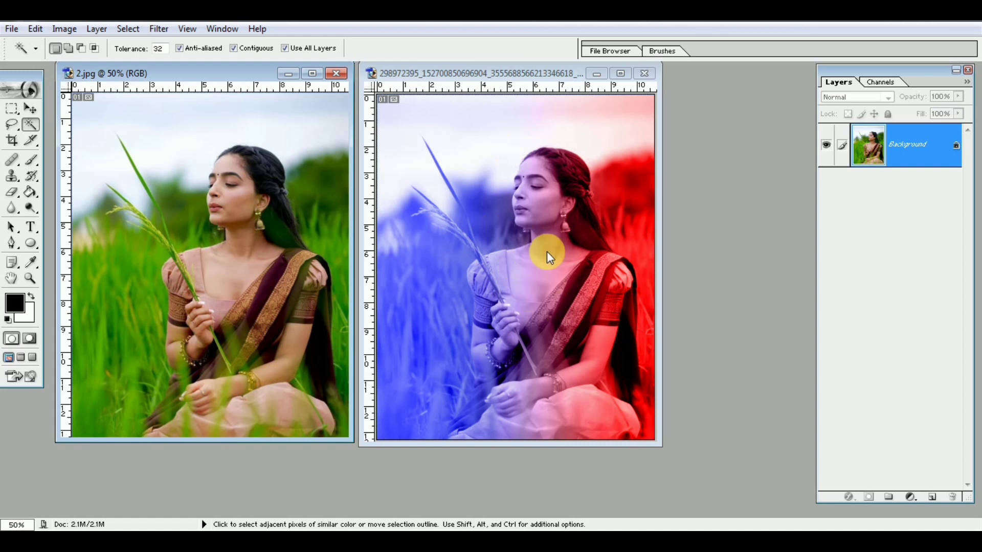
{"action": "left_click", "coordinate": [268, 199]}
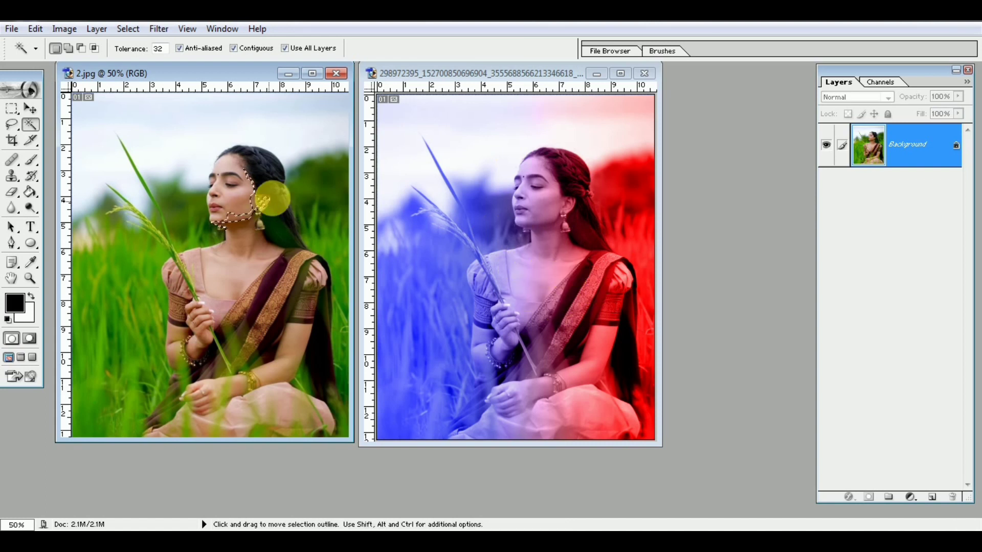
{"action": "left_click", "coordinate": [337, 74]}
Discard changes to 2.jpg and maximize the tinted portrait window
{"action": "left_click", "coordinate": [476, 217]}
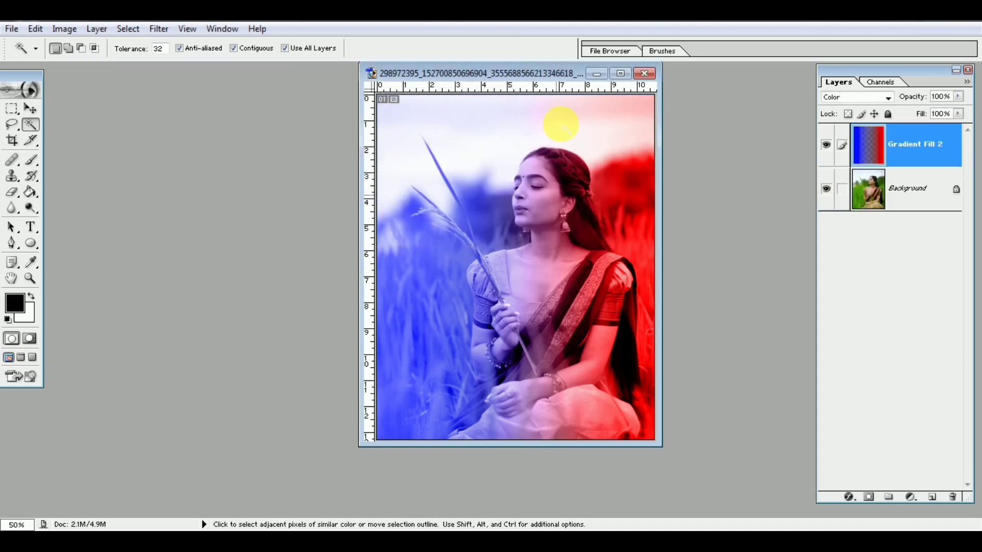
{"action": "left_click_drag", "start_coordinate": [532, 73], "coordinate": [452, 73]}
{"action": "left_click", "coordinate": [539, 73]}
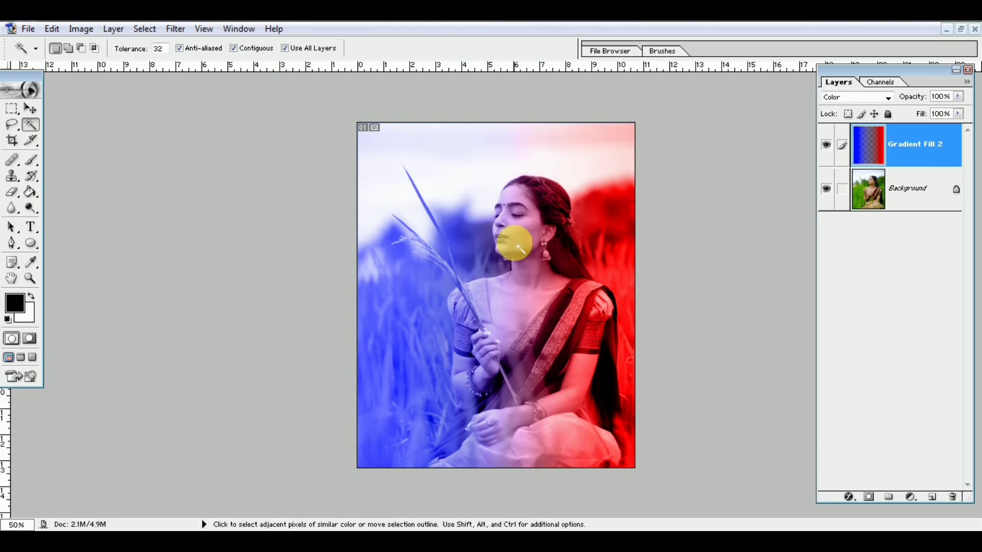
Zoom in and toggle Gradient Fill 2 off and on to compare with the original
{"action": "scroll", "coordinate": [518, 247], "scroll_direction": "up", "scroll_amount": 2}
{"action": "scroll", "coordinate": [518, 247], "scroll_direction": "up", "scroll_amount": 1}
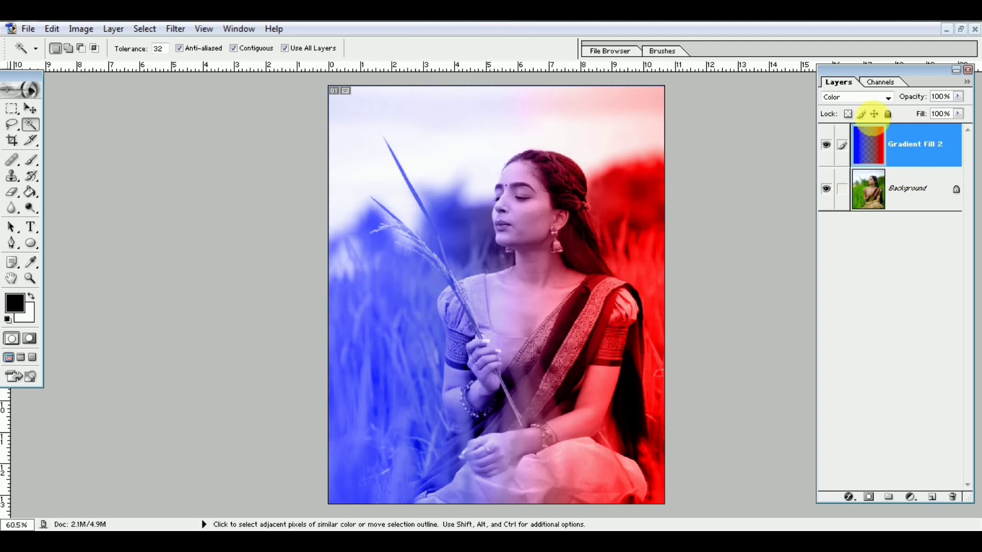
{"action": "left_click", "coordinate": [826, 146]}
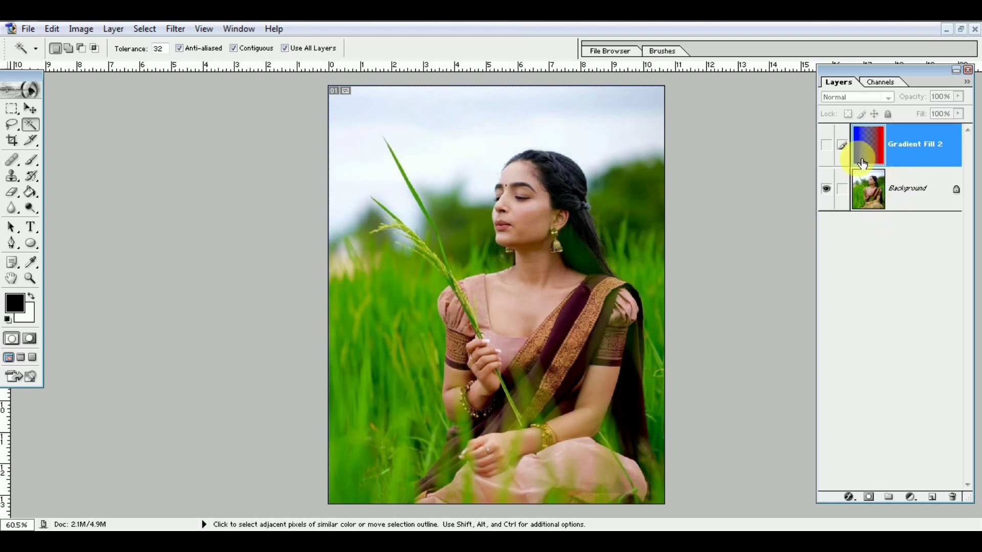
{"action": "left_click", "coordinate": [826, 146]}
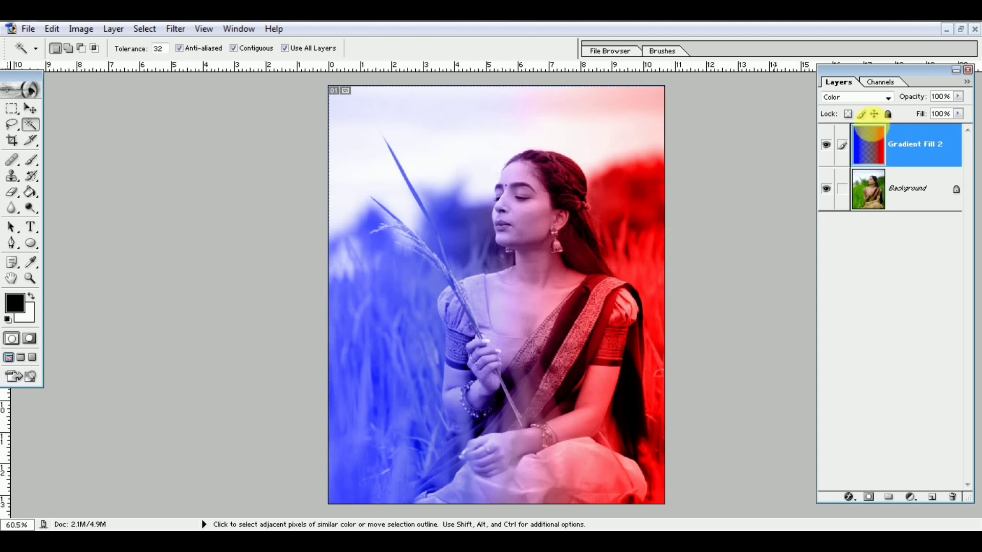
Close the tinted document unsaved, reopen 2.jpg from the Desktop, and enlarge its window
{"action": "left_click", "coordinate": [974, 29]}
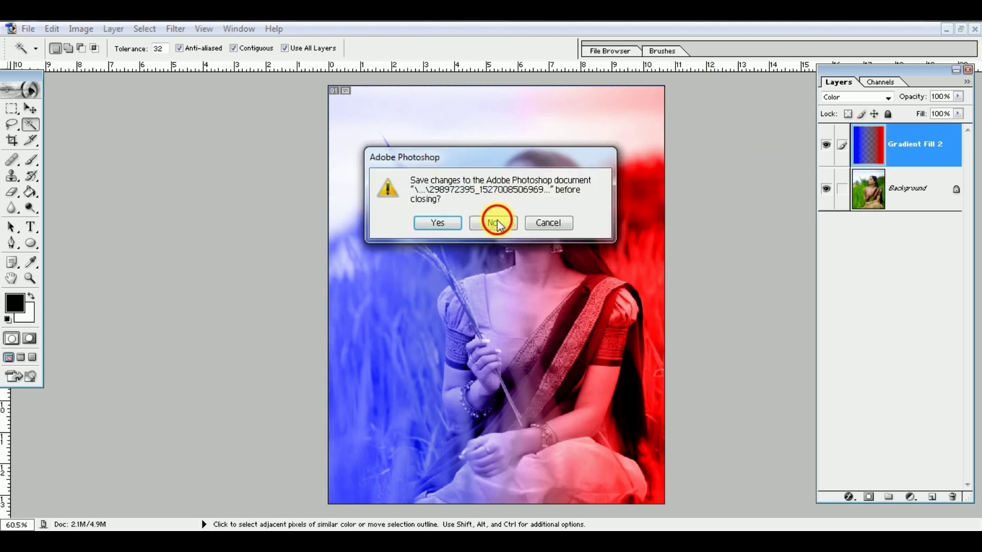
{"action": "left_click", "coordinate": [494, 223]}
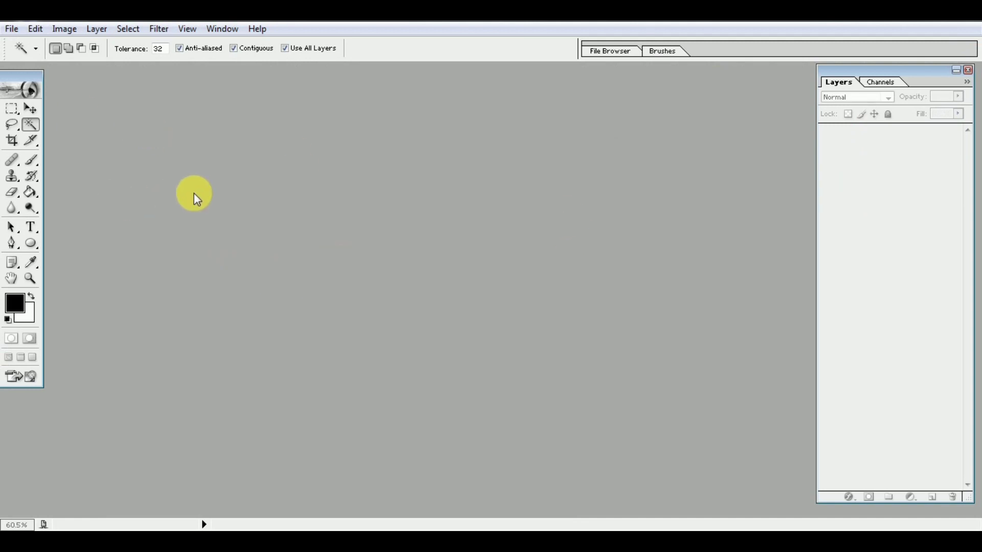
{"action": "left_click", "coordinate": [11, 29]}
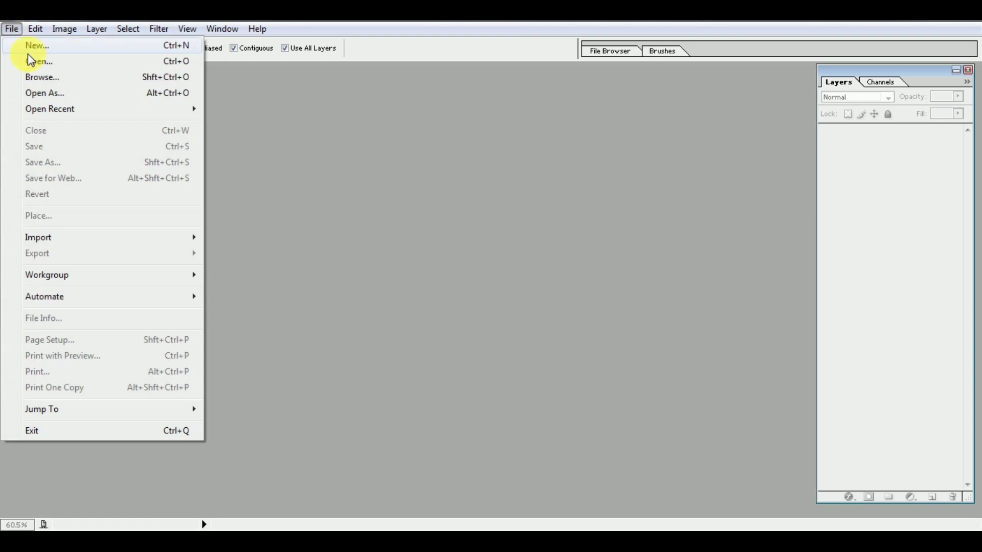
{"action": "left_click", "coordinate": [30, 59]}
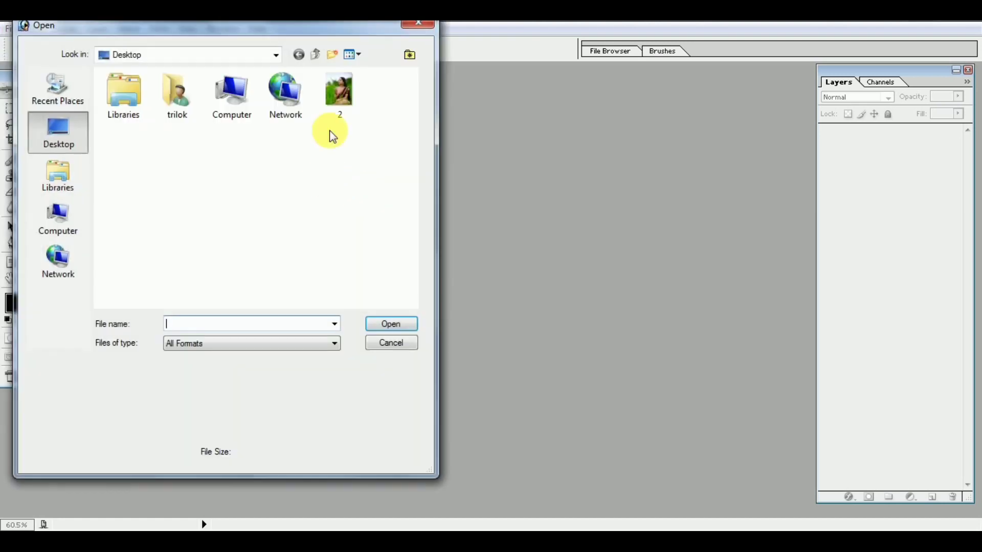
{"action": "left_click", "coordinate": [339, 100]}
{"action": "left_click", "coordinate": [387, 326]}
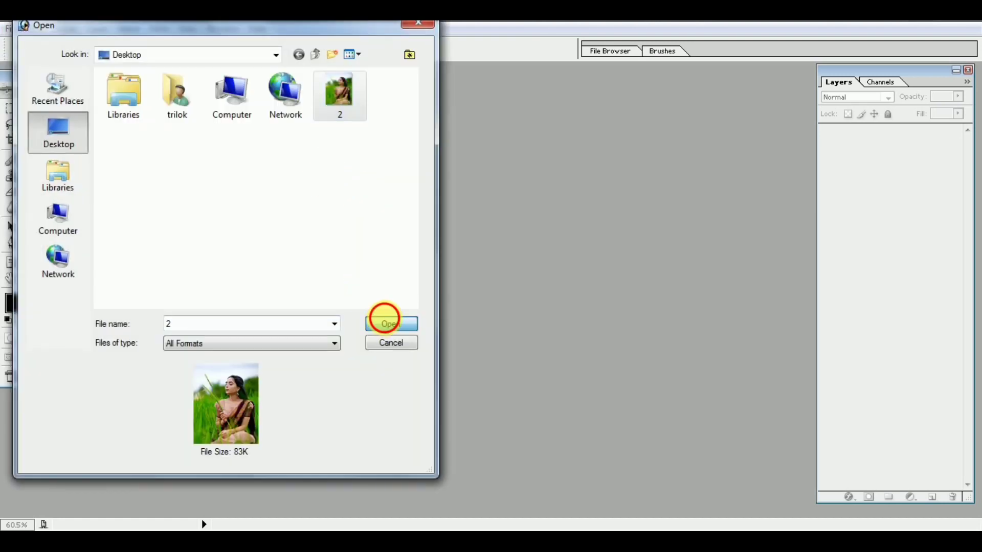
{"action": "left_click_drag", "start_coordinate": [289, 77], "coordinate": [379, 77]}
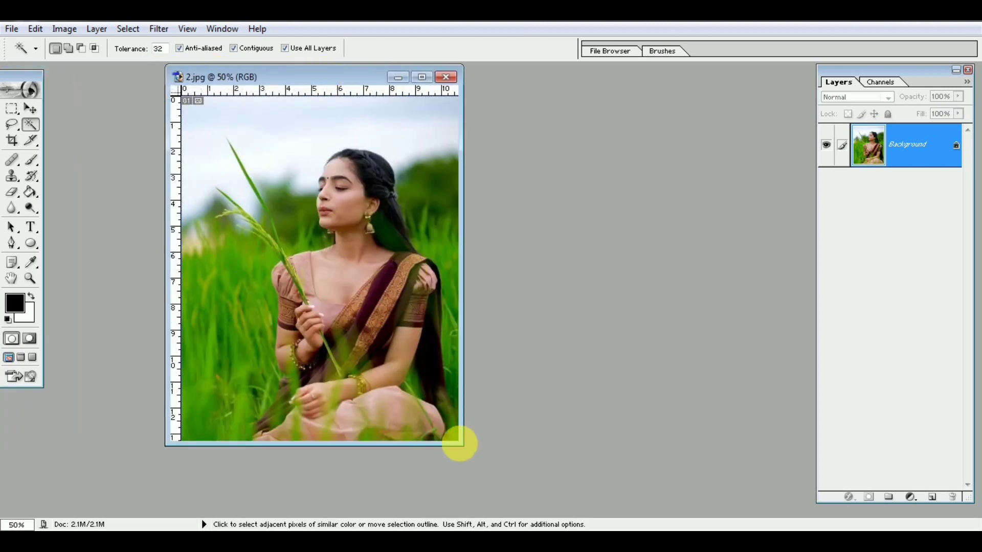
{"action": "left_click_drag", "start_coordinate": [463, 446], "coordinate": [551, 493]}
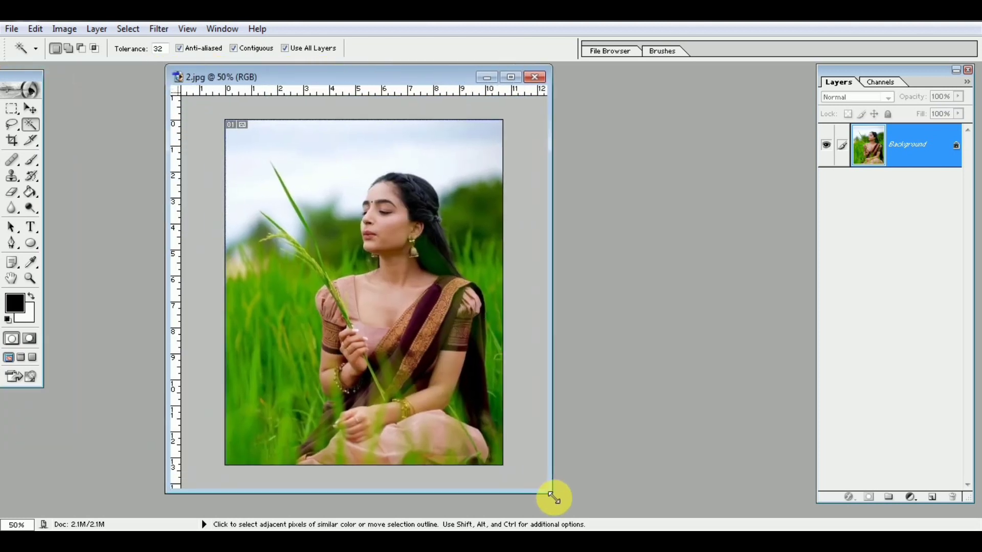
Maximize the 2.jpg window, zoom in, and briefly check then dismiss the Window menu
{"action": "left_click", "coordinate": [510, 77]}
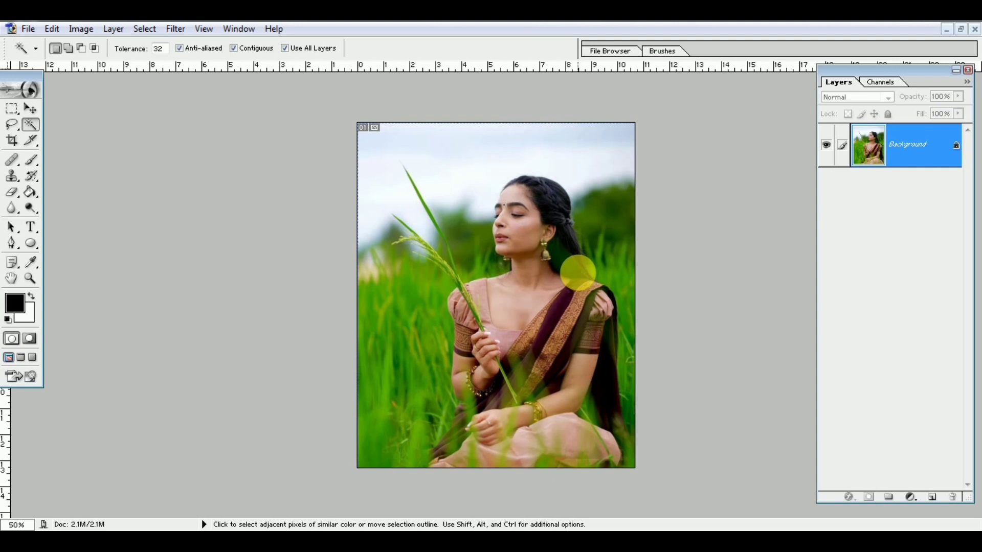
{"action": "scroll", "coordinate": [578, 273], "scroll_direction": "up", "scroll_amount": 3}
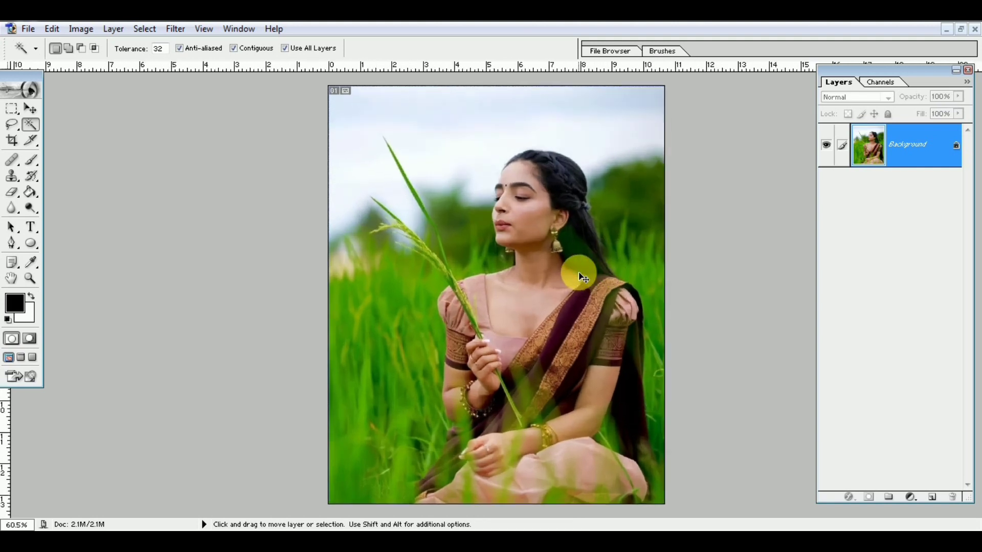
{"action": "scroll", "coordinate": [579, 274], "scroll_direction": "up", "scroll_amount": 1}
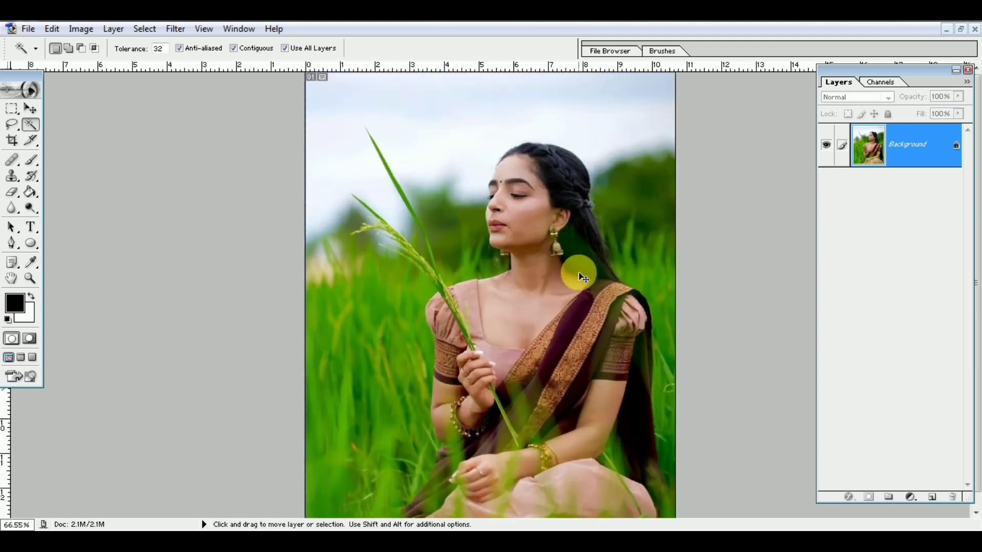
{"action": "scroll", "coordinate": [583, 278], "scroll_direction": "down", "scroll_amount": 1}
{"action": "scroll", "coordinate": [582, 277], "scroll_direction": "down", "scroll_amount": 1}
{"action": "scroll", "coordinate": [582, 278], "scroll_direction": "up", "scroll_amount": 1}
{"action": "scroll", "coordinate": [583, 277], "scroll_direction": "up", "scroll_amount": 1}
{"action": "scroll", "coordinate": [583, 278], "scroll_direction": "up", "scroll_amount": 1}
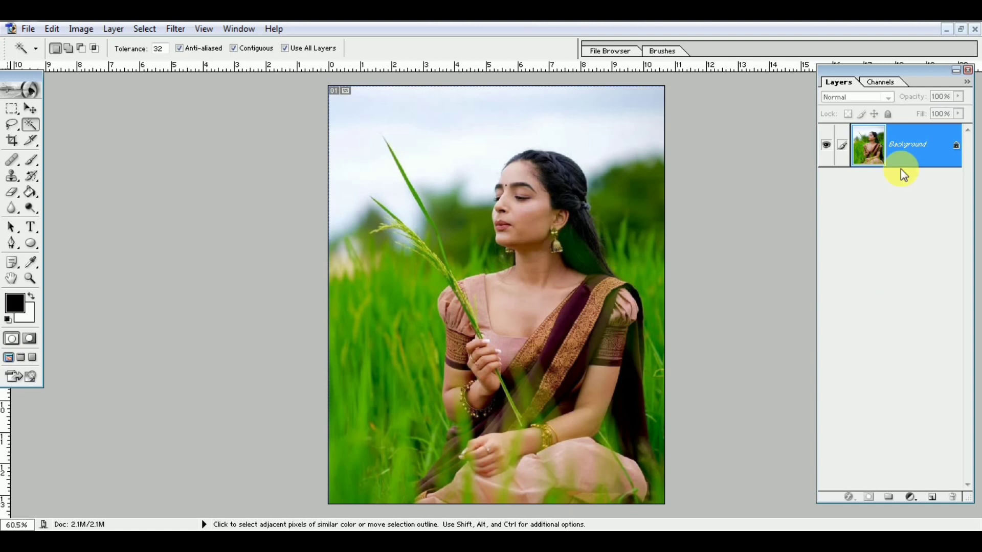
{"action": "left_click", "coordinate": [229, 30]}
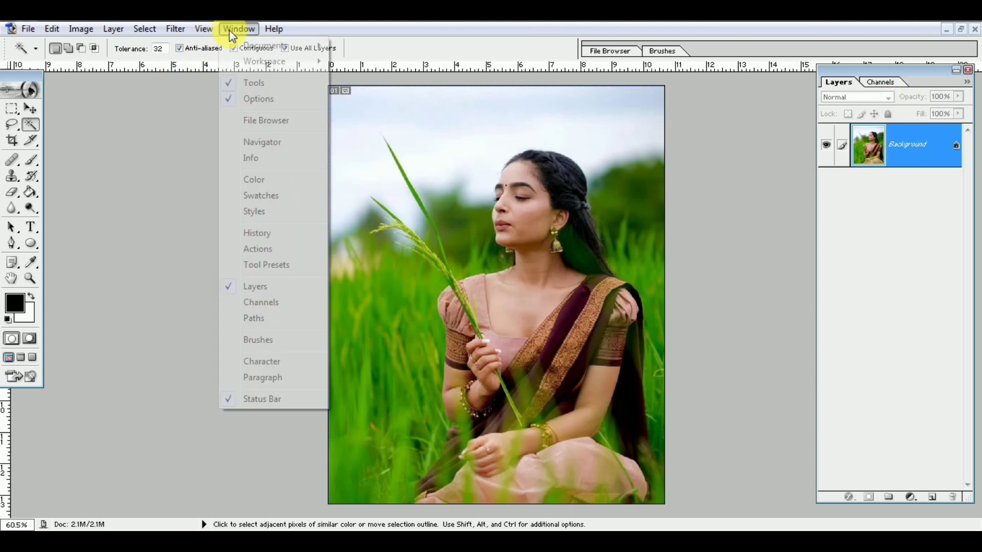
{"action": "left_click", "coordinate": [764, 288]}
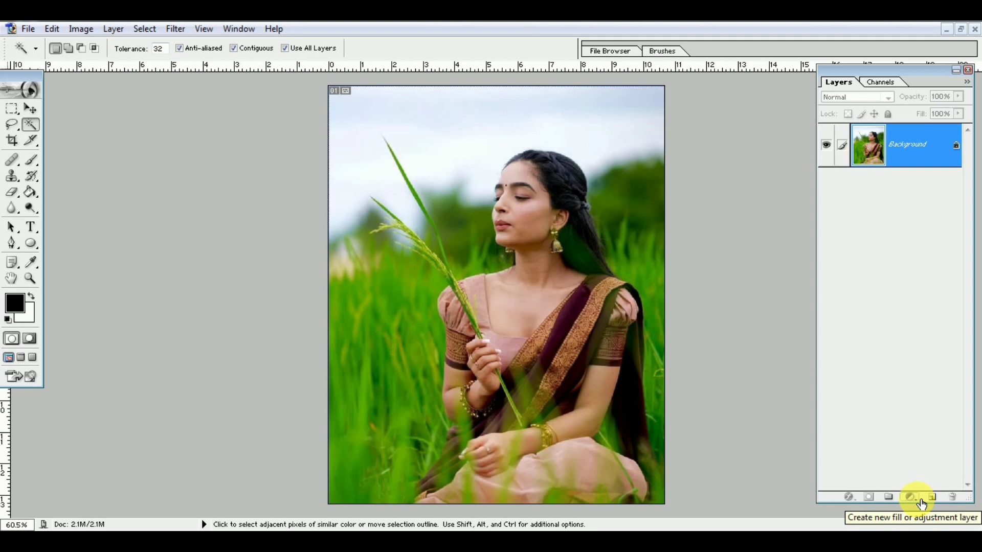
Add a Gradient fill layer, reposition its dialog, and bring up the gradient editor
{"action": "left_click", "coordinate": [921, 504]}
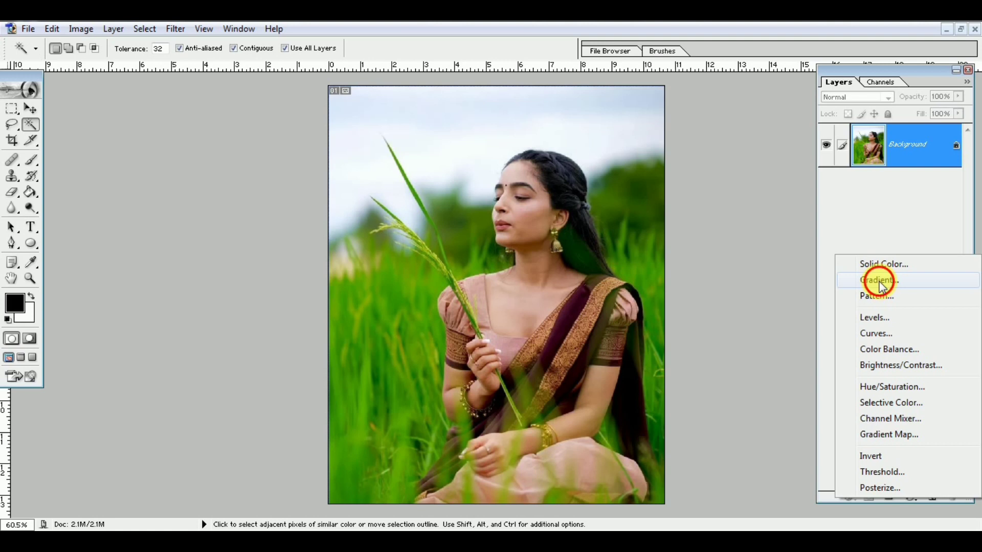
{"action": "left_click", "coordinate": [881, 287]}
{"action": "left_click_drag", "start_coordinate": [852, 241], "coordinate": [859, 170]}
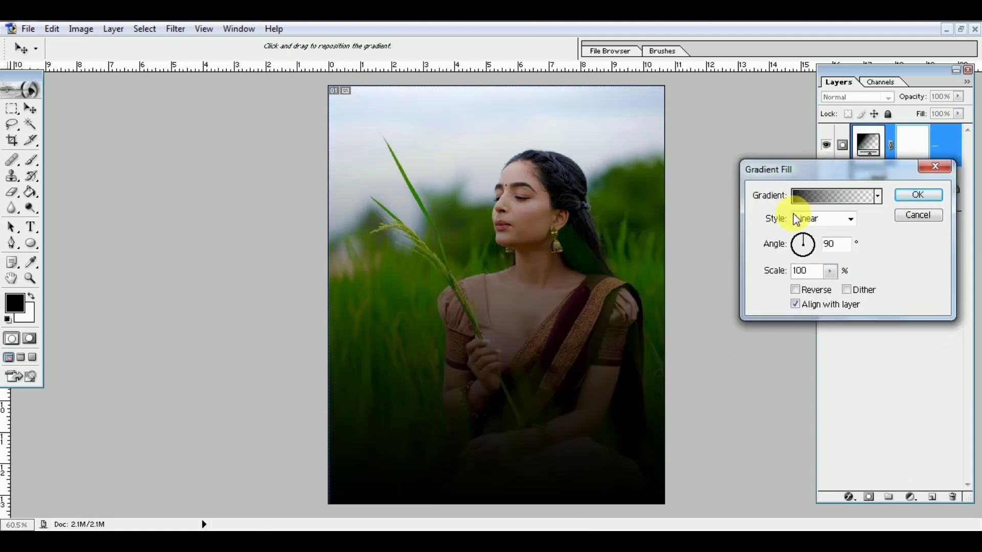
{"action": "left_click", "coordinate": [831, 199]}
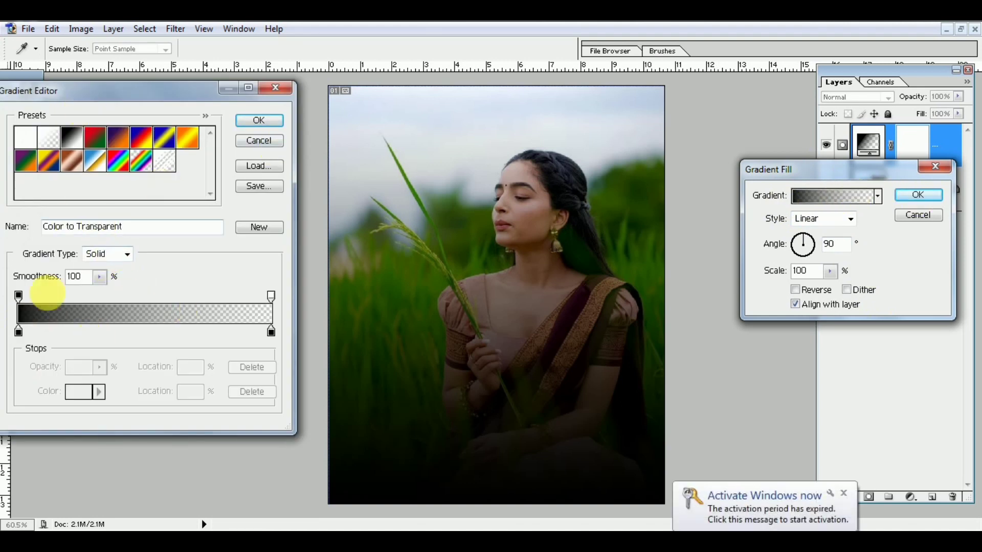
Try several gradient presets, settling on Foreground to Transparent
{"action": "left_click", "coordinate": [141, 137]}
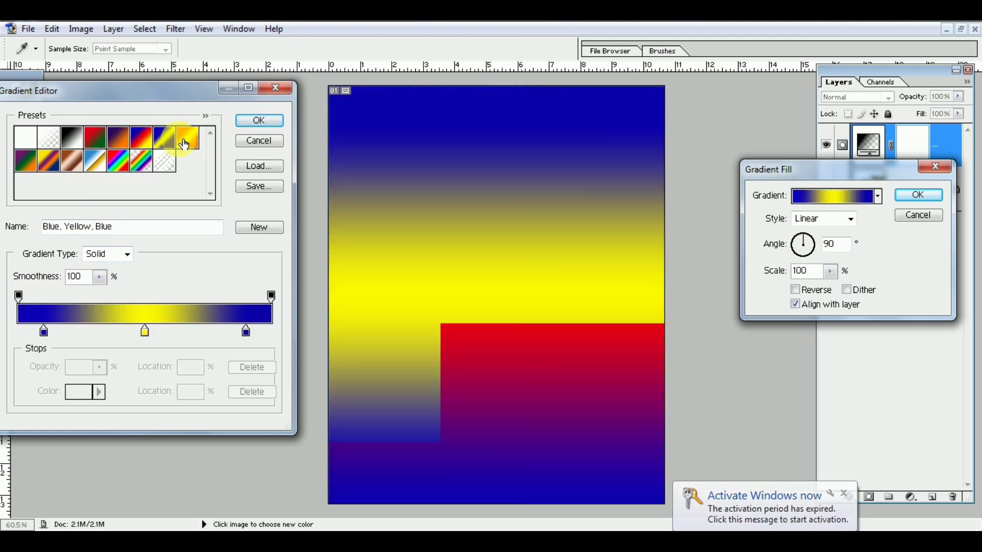
{"action": "left_click", "coordinate": [185, 144]}
{"action": "left_click", "coordinate": [113, 161]}
{"action": "left_click", "coordinate": [72, 161]}
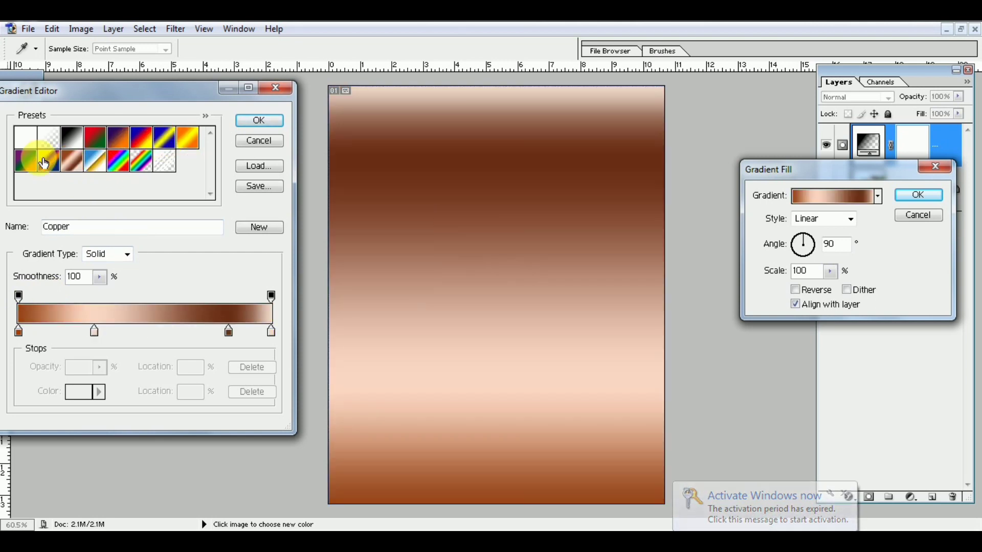
{"action": "left_click", "coordinate": [25, 138]}
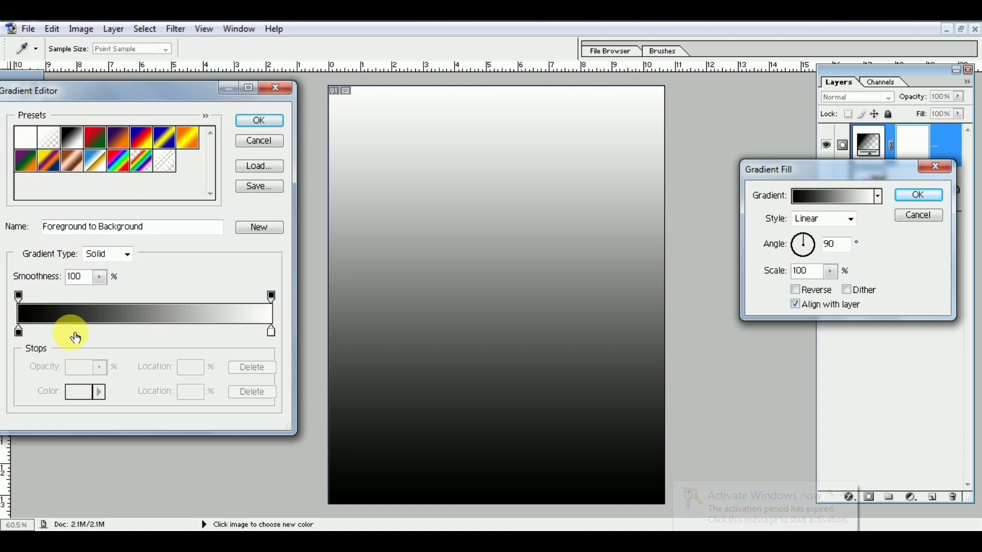
{"action": "left_click", "coordinate": [48, 137]}
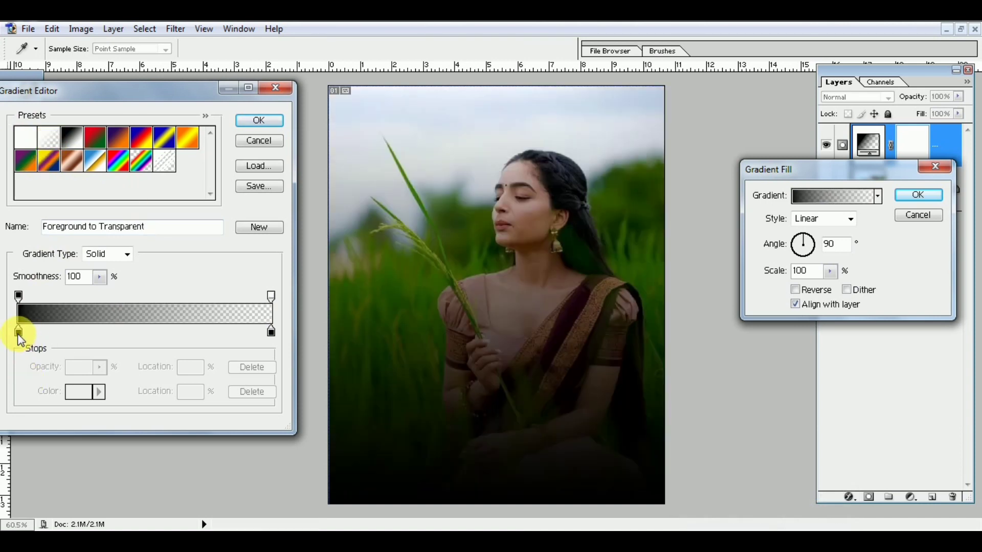
Set the gradient's left color stop to pure red FF0000
{"action": "left_click", "coordinate": [19, 332]}
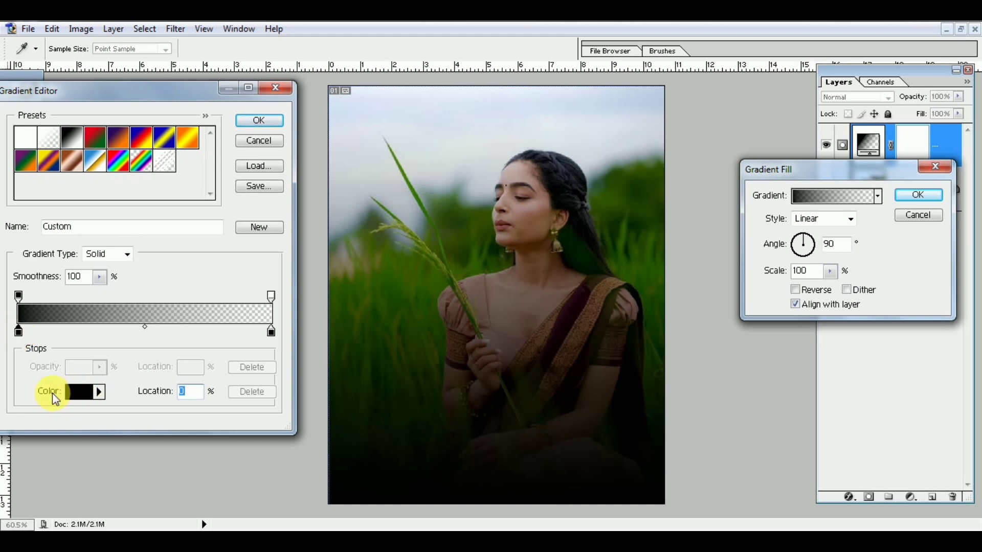
{"action": "left_click", "coordinate": [71, 392]}
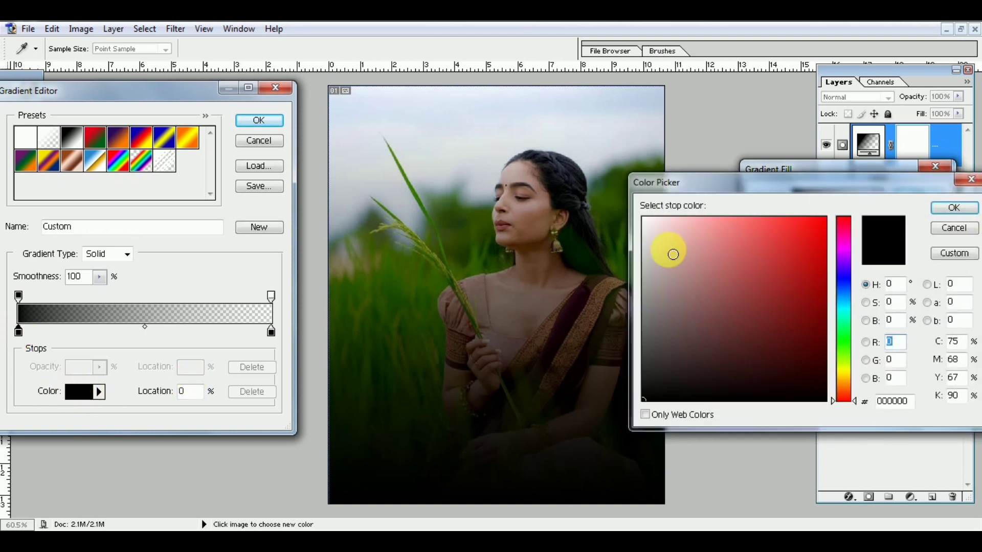
{"action": "left_click_drag", "start_coordinate": [771, 186], "coordinate": [809, 124]}
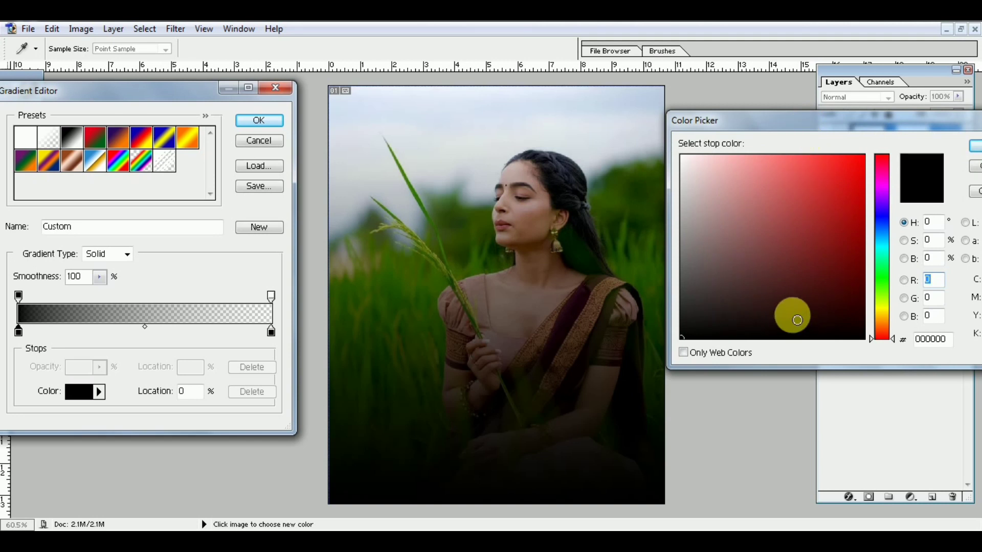
{"action": "left_click", "coordinate": [864, 155]}
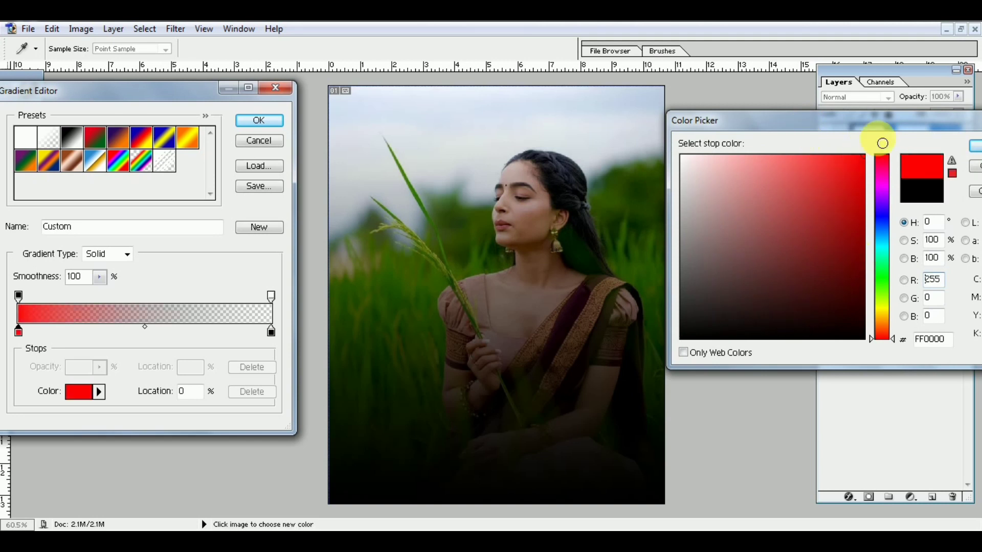
{"action": "left_click_drag", "start_coordinate": [890, 124], "coordinate": [857, 120]}
{"action": "left_click", "coordinate": [963, 142]}
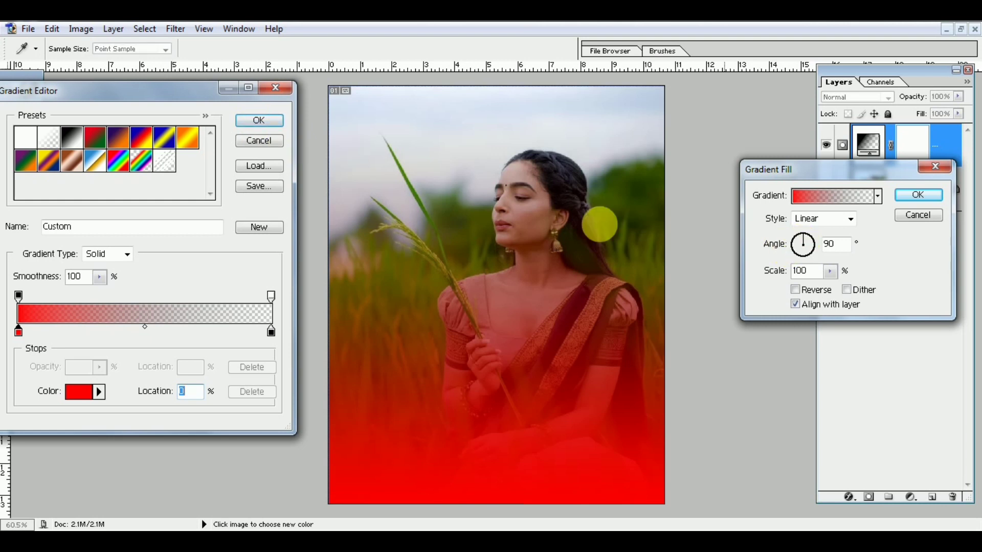
Accept the red gradient and set the gradient angle to 180°
{"action": "left_click", "coordinate": [254, 122]}
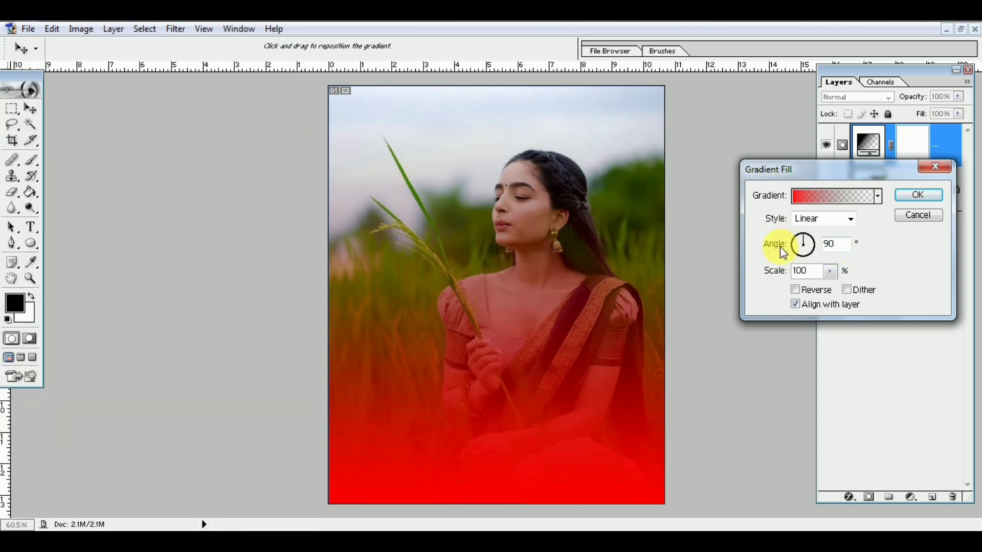
{"action": "double_click", "coordinate": [838, 245]}
{"action": "type", "text": "180"}
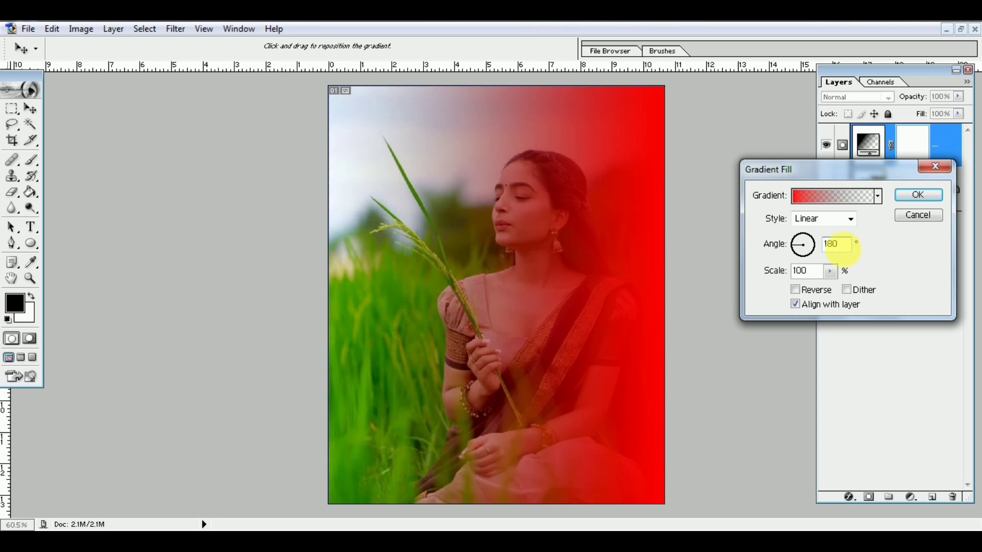
Move the red color and opacity stops inward and reposition the gradient on the photo
{"action": "left_click", "coordinate": [814, 197]}
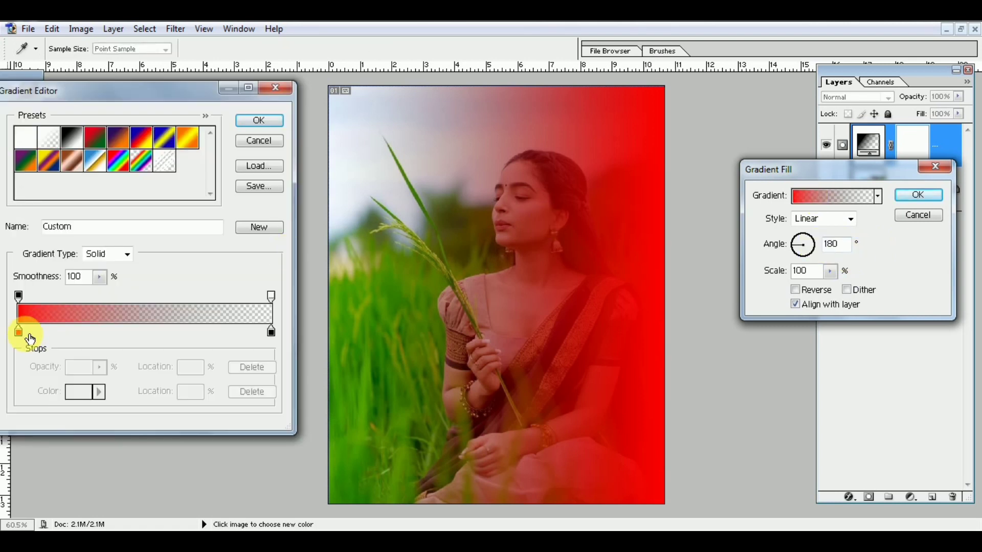
{"action": "left_click_drag", "start_coordinate": [19, 335], "coordinate": [45, 331]}
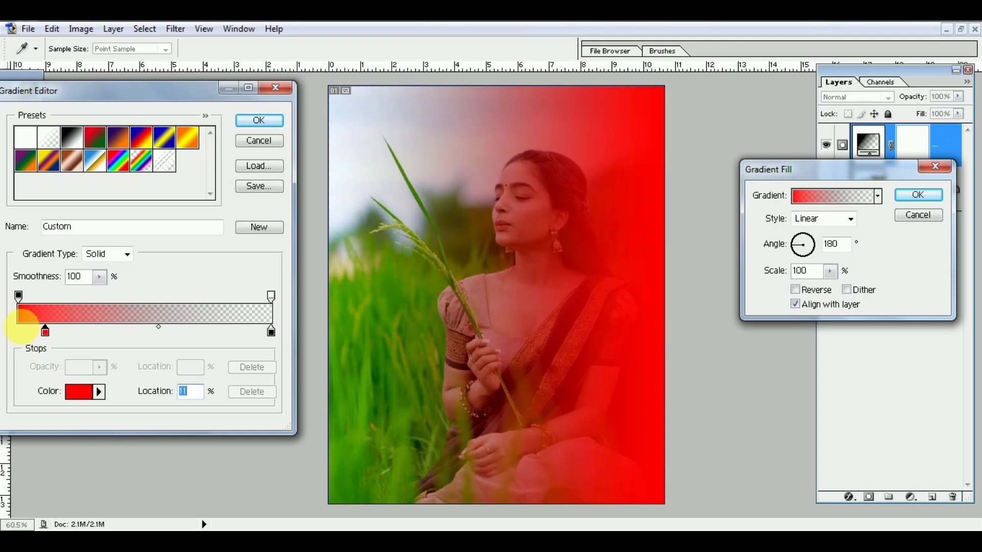
{"action": "left_click_drag", "start_coordinate": [18, 296], "coordinate": [75, 302]}
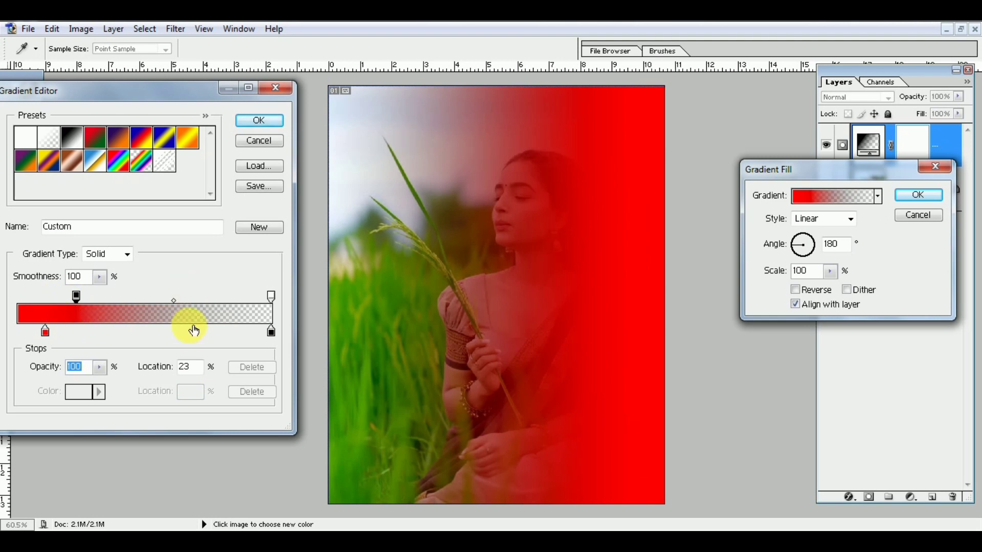
{"action": "left_click", "coordinate": [265, 121]}
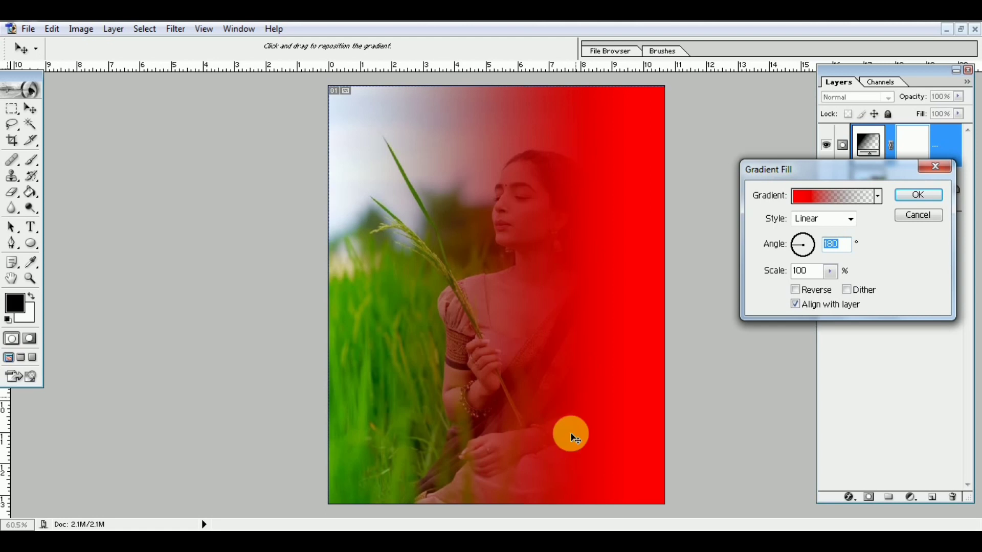
{"action": "left_click_drag", "start_coordinate": [583, 131], "coordinate": [594, 445]}
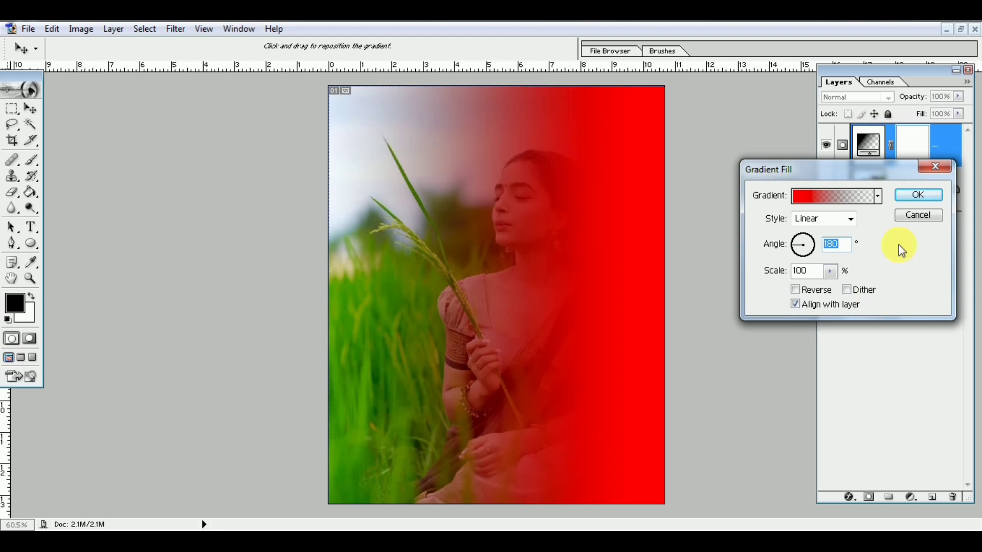
Commit the red gradient fill and add a second Gradient fill layer
{"action": "left_click", "coordinate": [913, 197]}
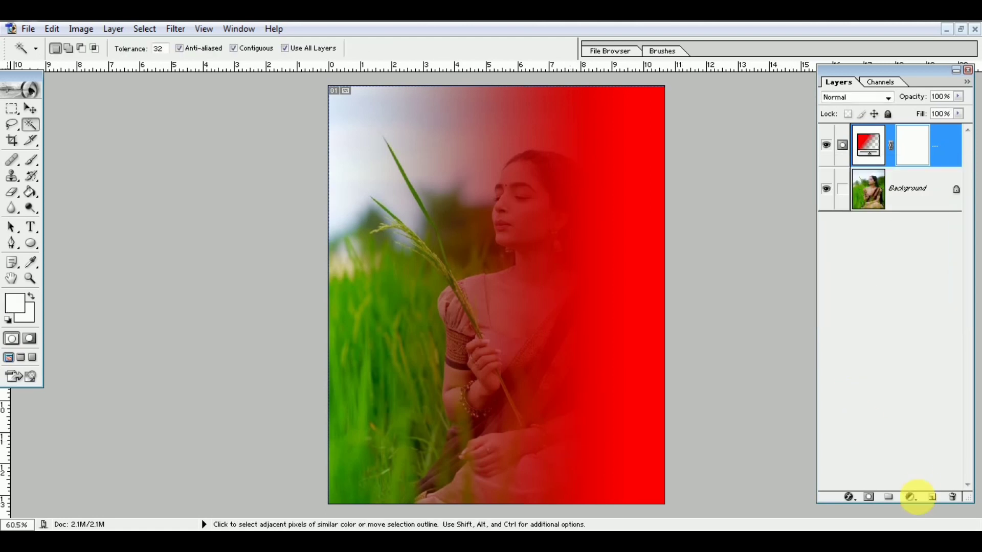
{"action": "left_click", "coordinate": [917, 501]}
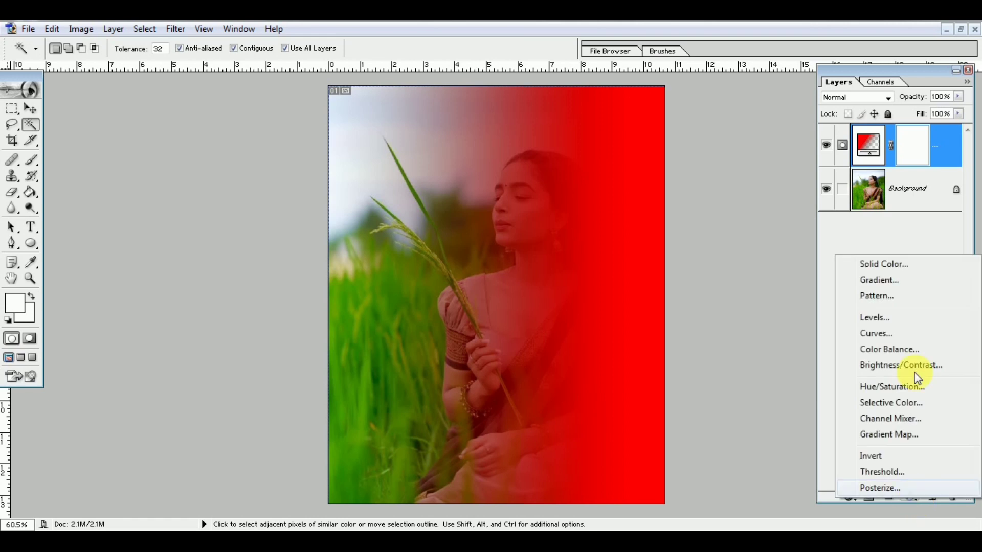
{"action": "left_click", "coordinate": [879, 281]}
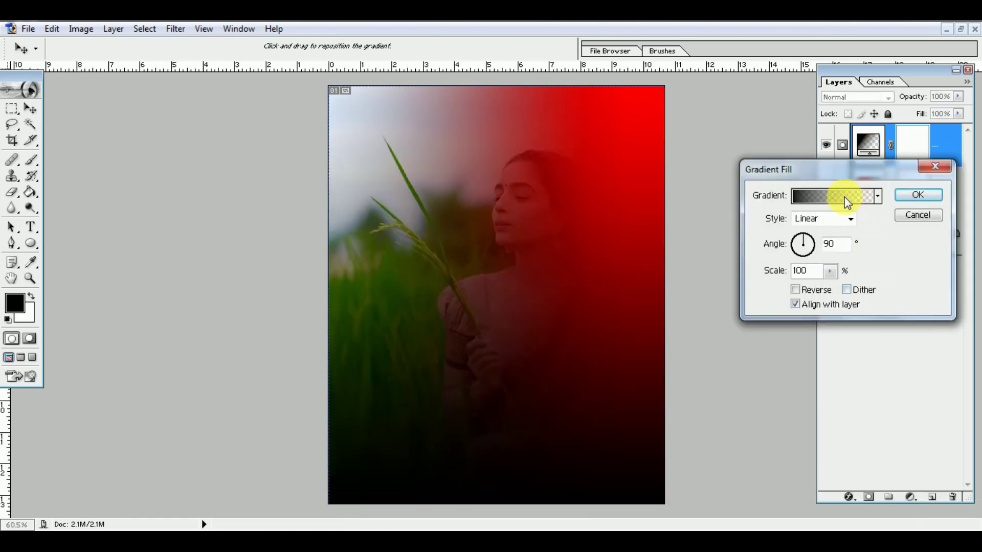
{"action": "left_click", "coordinate": [839, 197]}
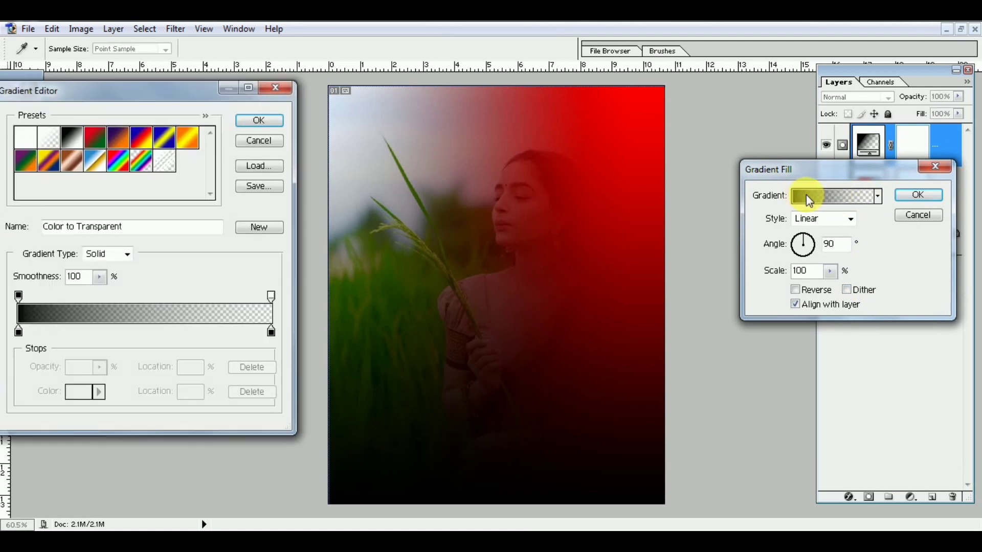
Set the new gradient's start color stop to bright blue 001EFF
{"action": "left_click", "coordinate": [19, 333]}
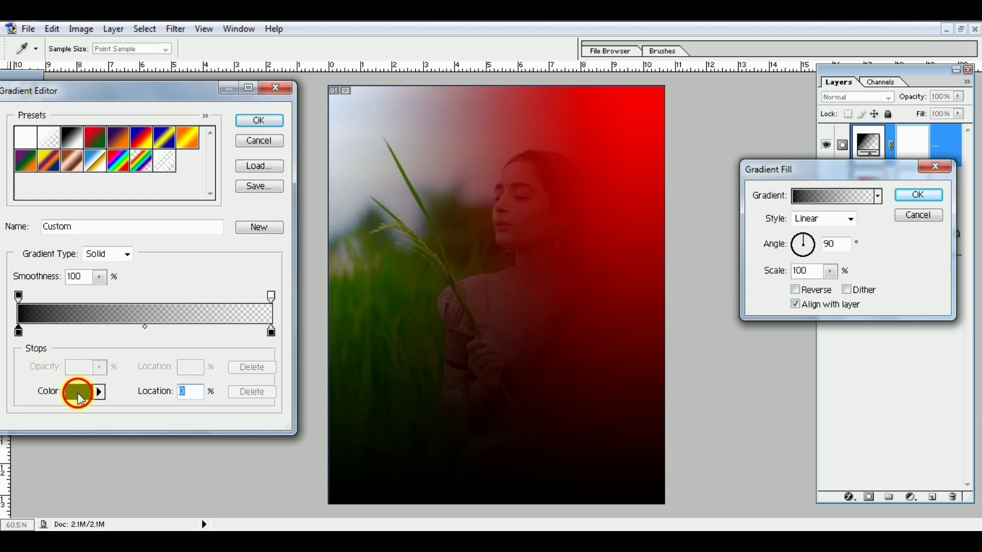
{"action": "left_click", "coordinate": [77, 393]}
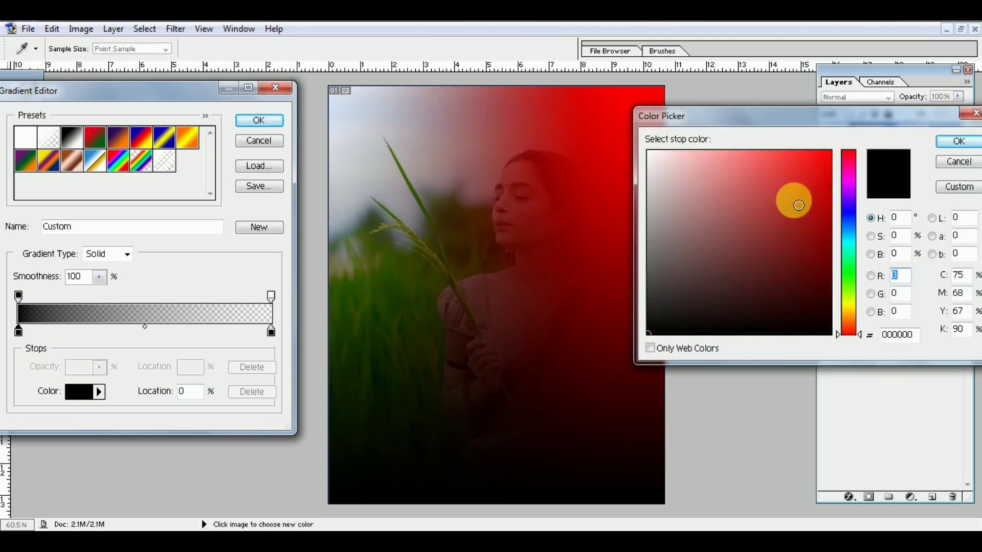
{"action": "left_click", "coordinate": [849, 216]}
{"action": "left_click", "coordinate": [830, 153]}
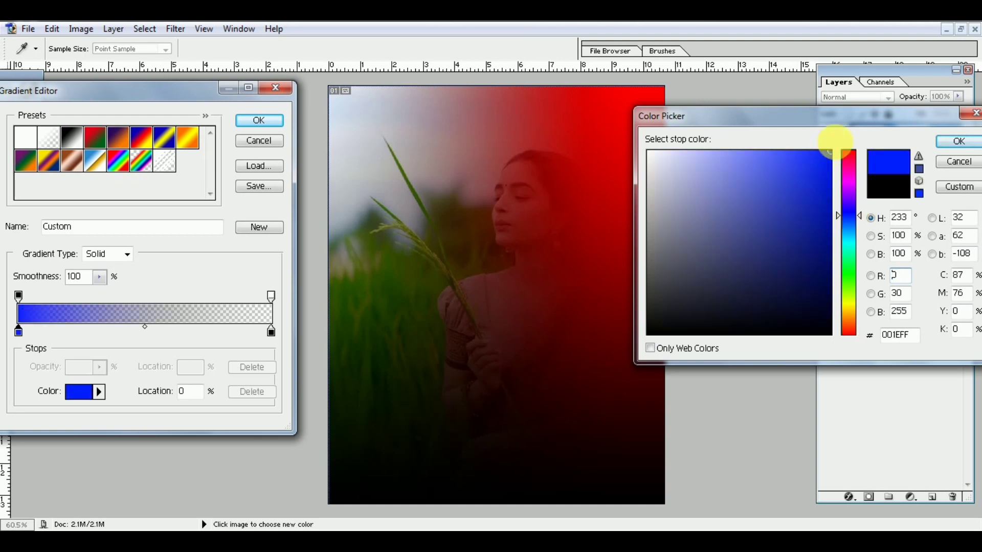
{"action": "left_click", "coordinate": [959, 143]}
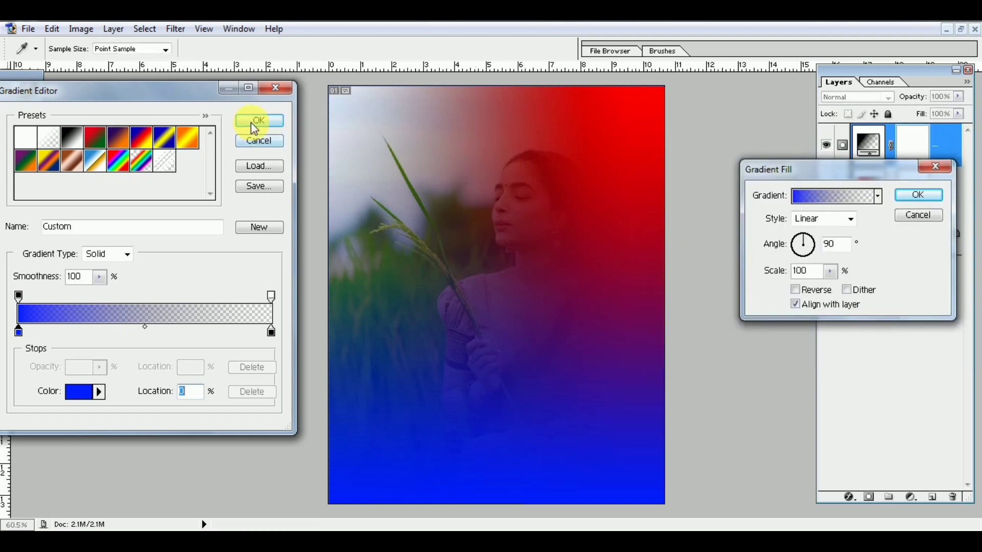
Move the blue color and opacity stops inward, set Angle 0, and apply the layer
{"action": "left_click_drag", "start_coordinate": [19, 332], "coordinate": [50, 338]}
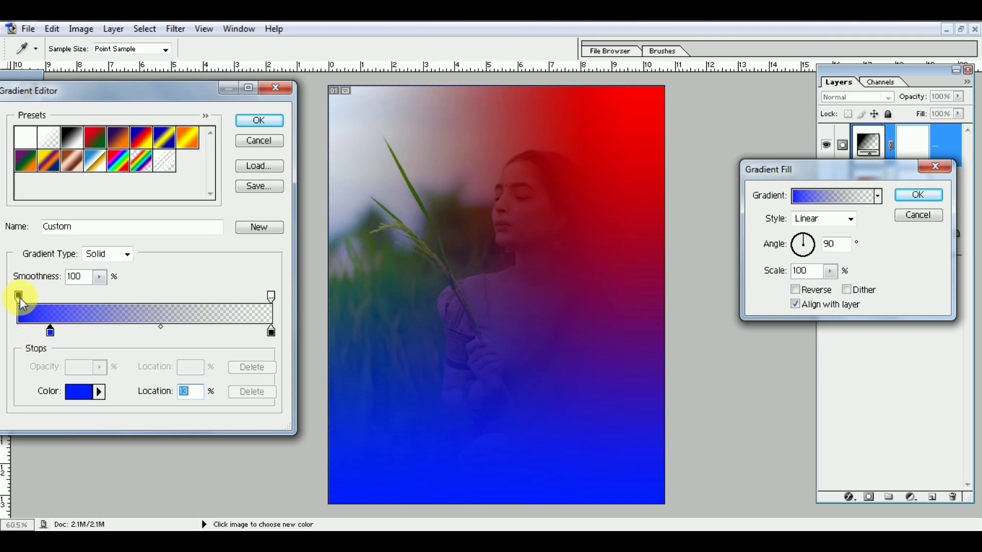
{"action": "left_click_drag", "start_coordinate": [19, 297], "coordinate": [76, 307]}
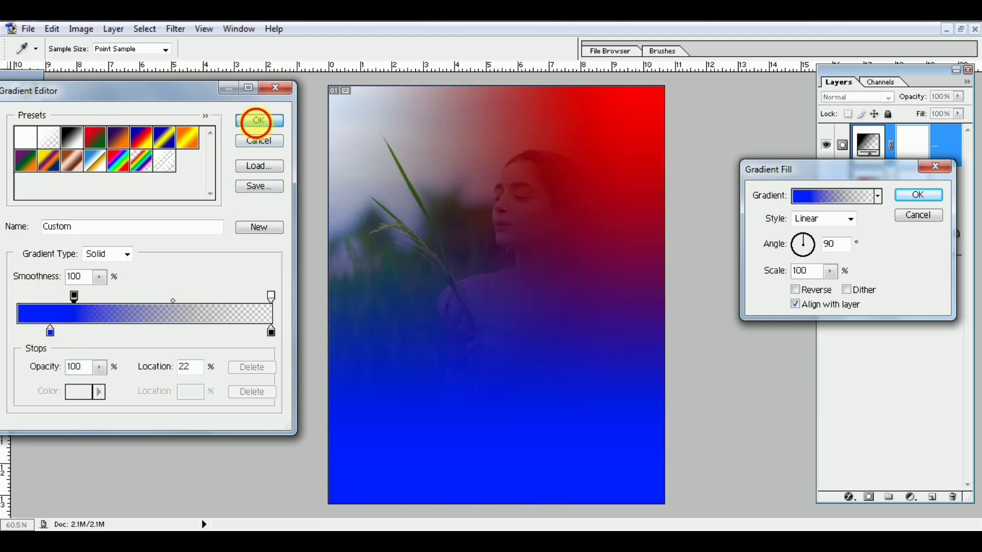
{"action": "left_click", "coordinate": [259, 122]}
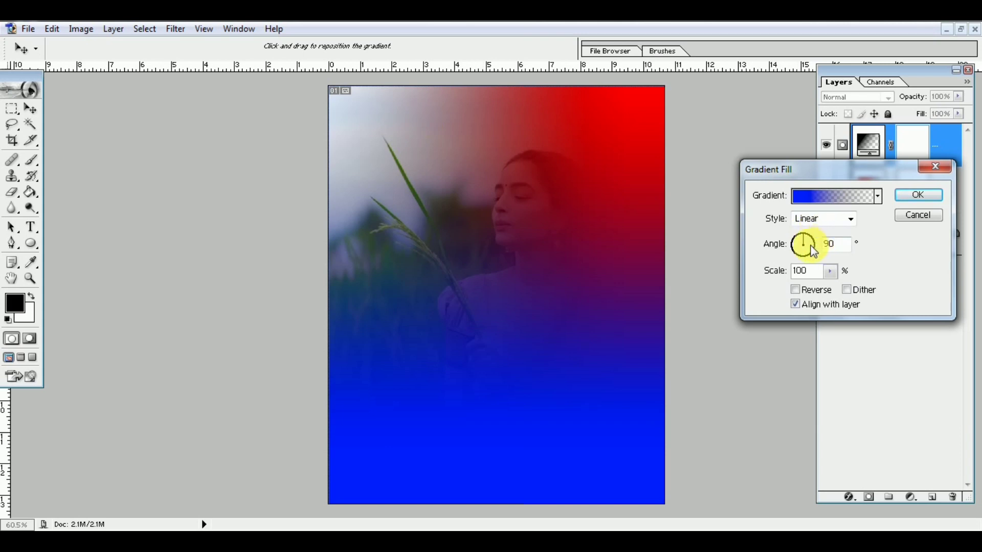
{"action": "double_click", "coordinate": [832, 244]}
{"action": "type", "text": "0"}
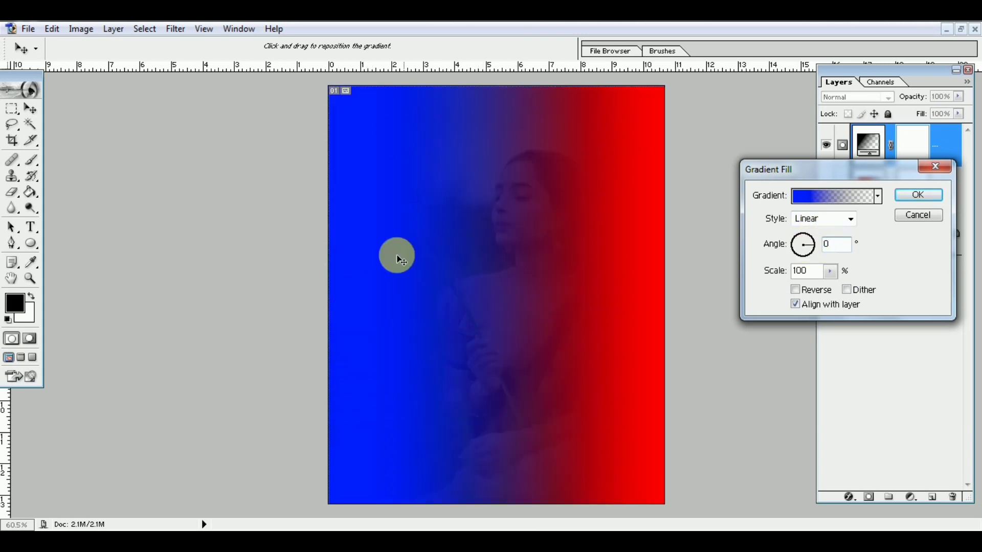
{"action": "left_click", "coordinate": [915, 197]}
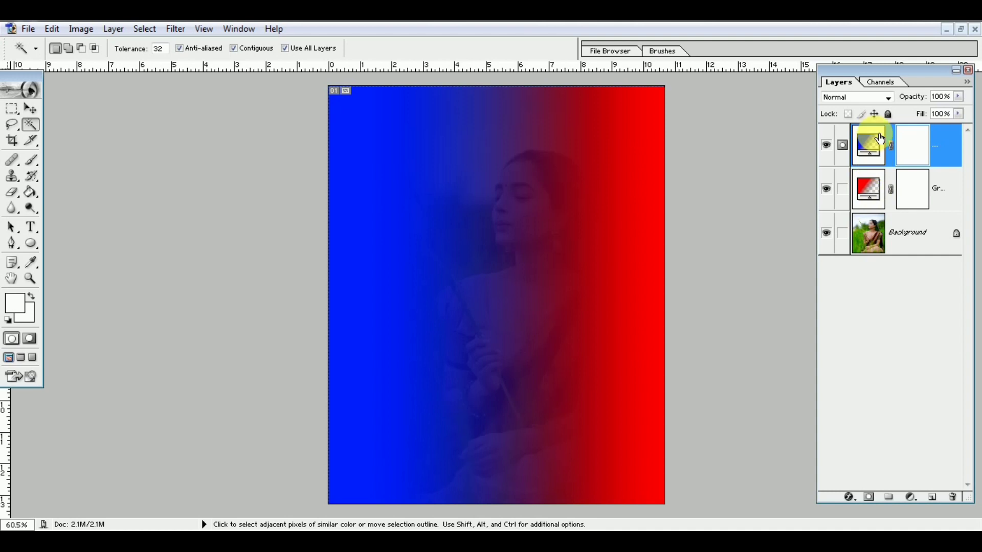
Link the red gradient layer to the blue one and merge them with Ctrl+E
{"action": "left_click", "coordinate": [845, 191]}
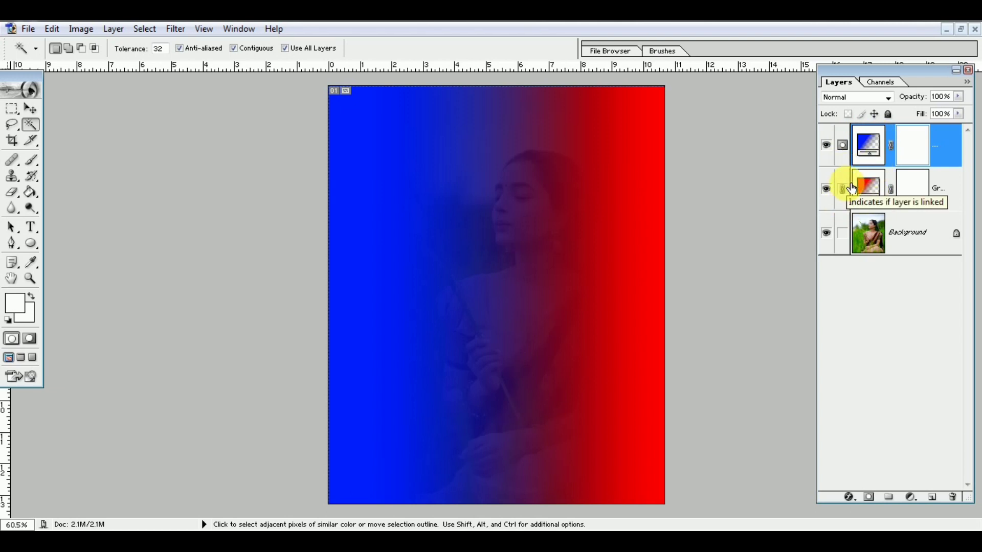
{"action": "key", "text": "ctrl+e"}
{"action": "key", "text": "d"}
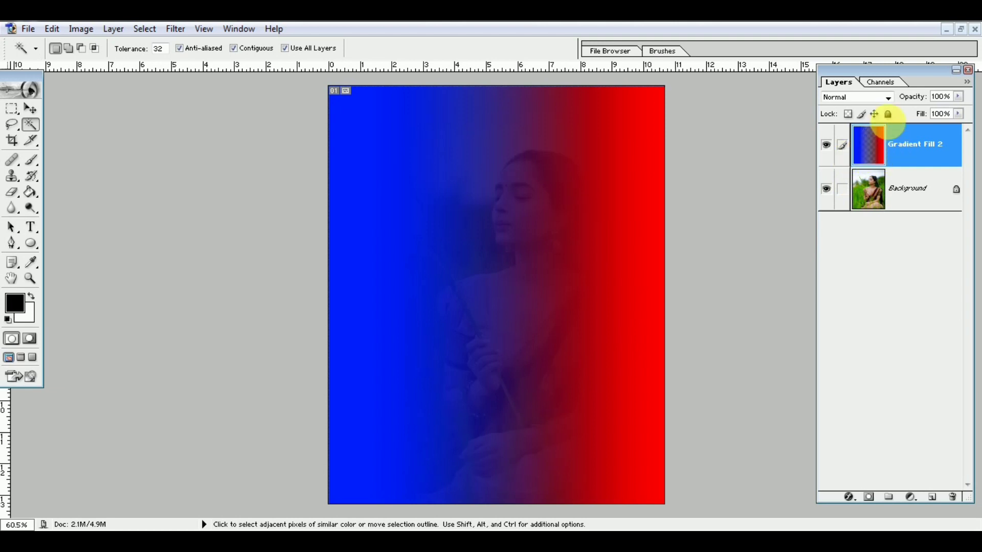
Set the gradient layer's blend mode to Color, try 72% opacity, then restore 100%
{"action": "left_click", "coordinate": [887, 98]}
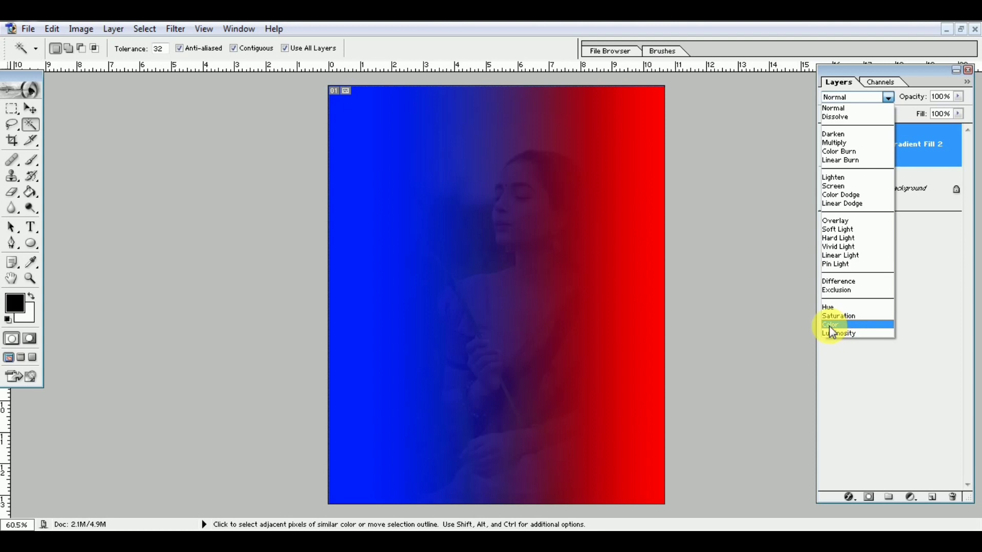
{"action": "left_click", "coordinate": [832, 327]}
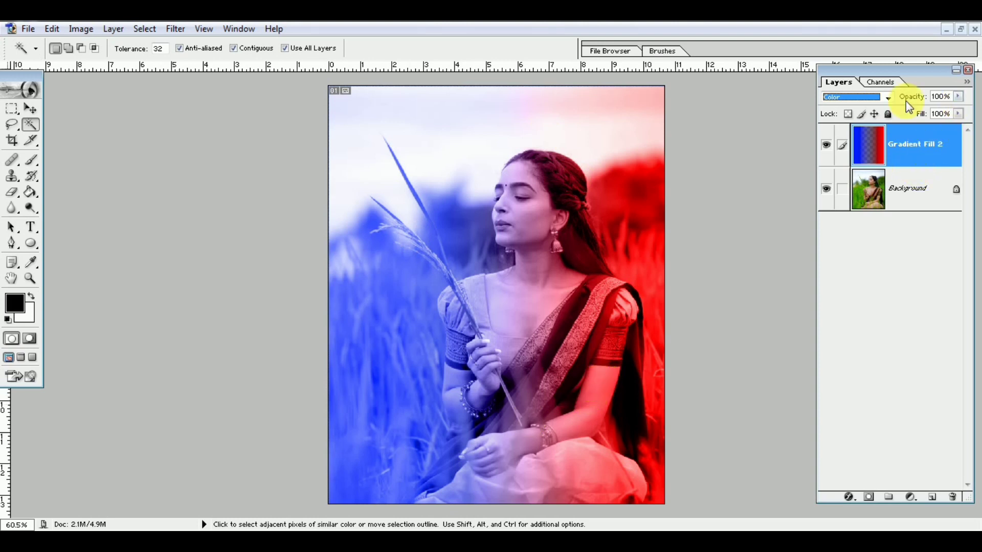
{"action": "left_click", "coordinate": [957, 96]}
{"action": "left_click_drag", "start_coordinate": [959, 115], "coordinate": [933, 116]}
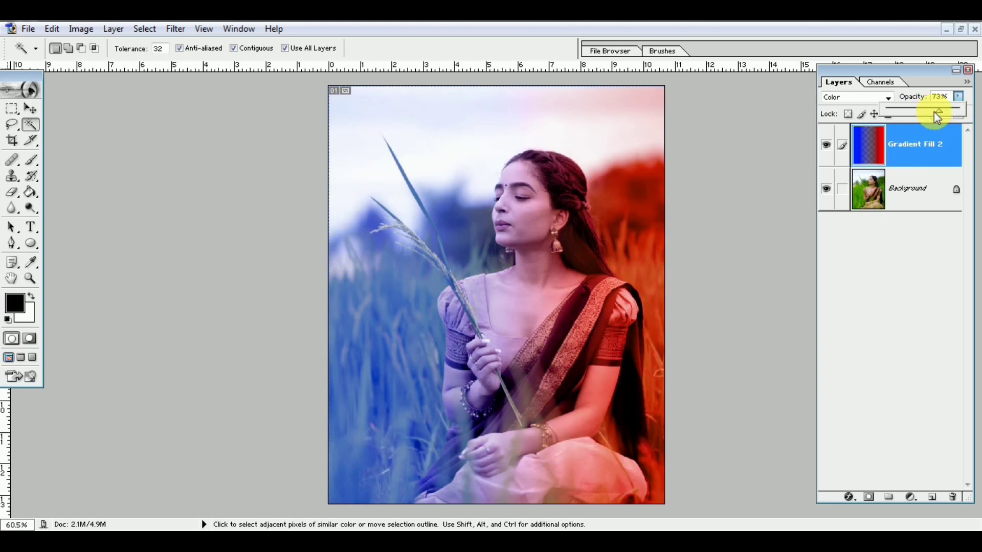
{"action": "left_click_drag", "start_coordinate": [939, 110], "coordinate": [974, 113]}
{"action": "left_click", "coordinate": [866, 143]}
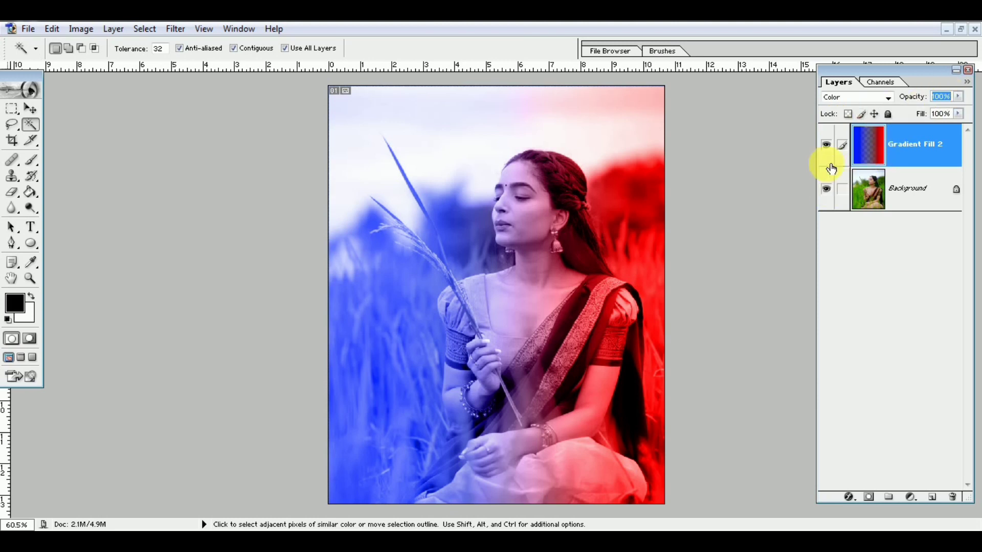
{"action": "left_click", "coordinate": [827, 147]}
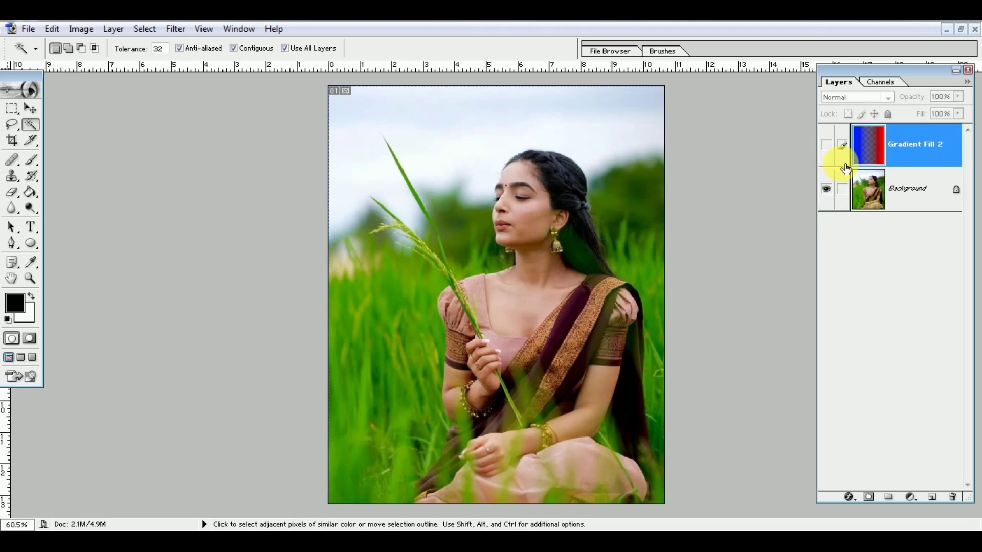
{"action": "left_click", "coordinate": [827, 146]}
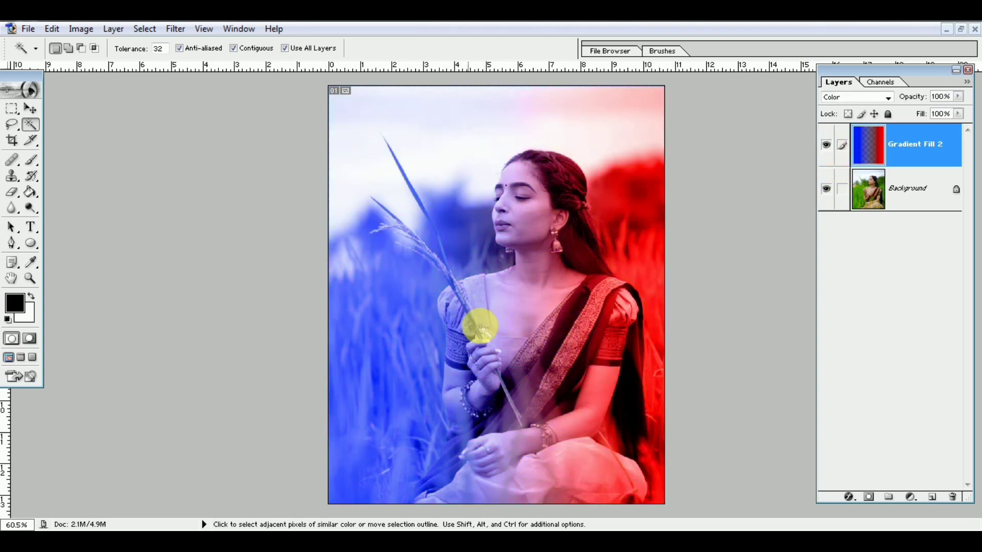